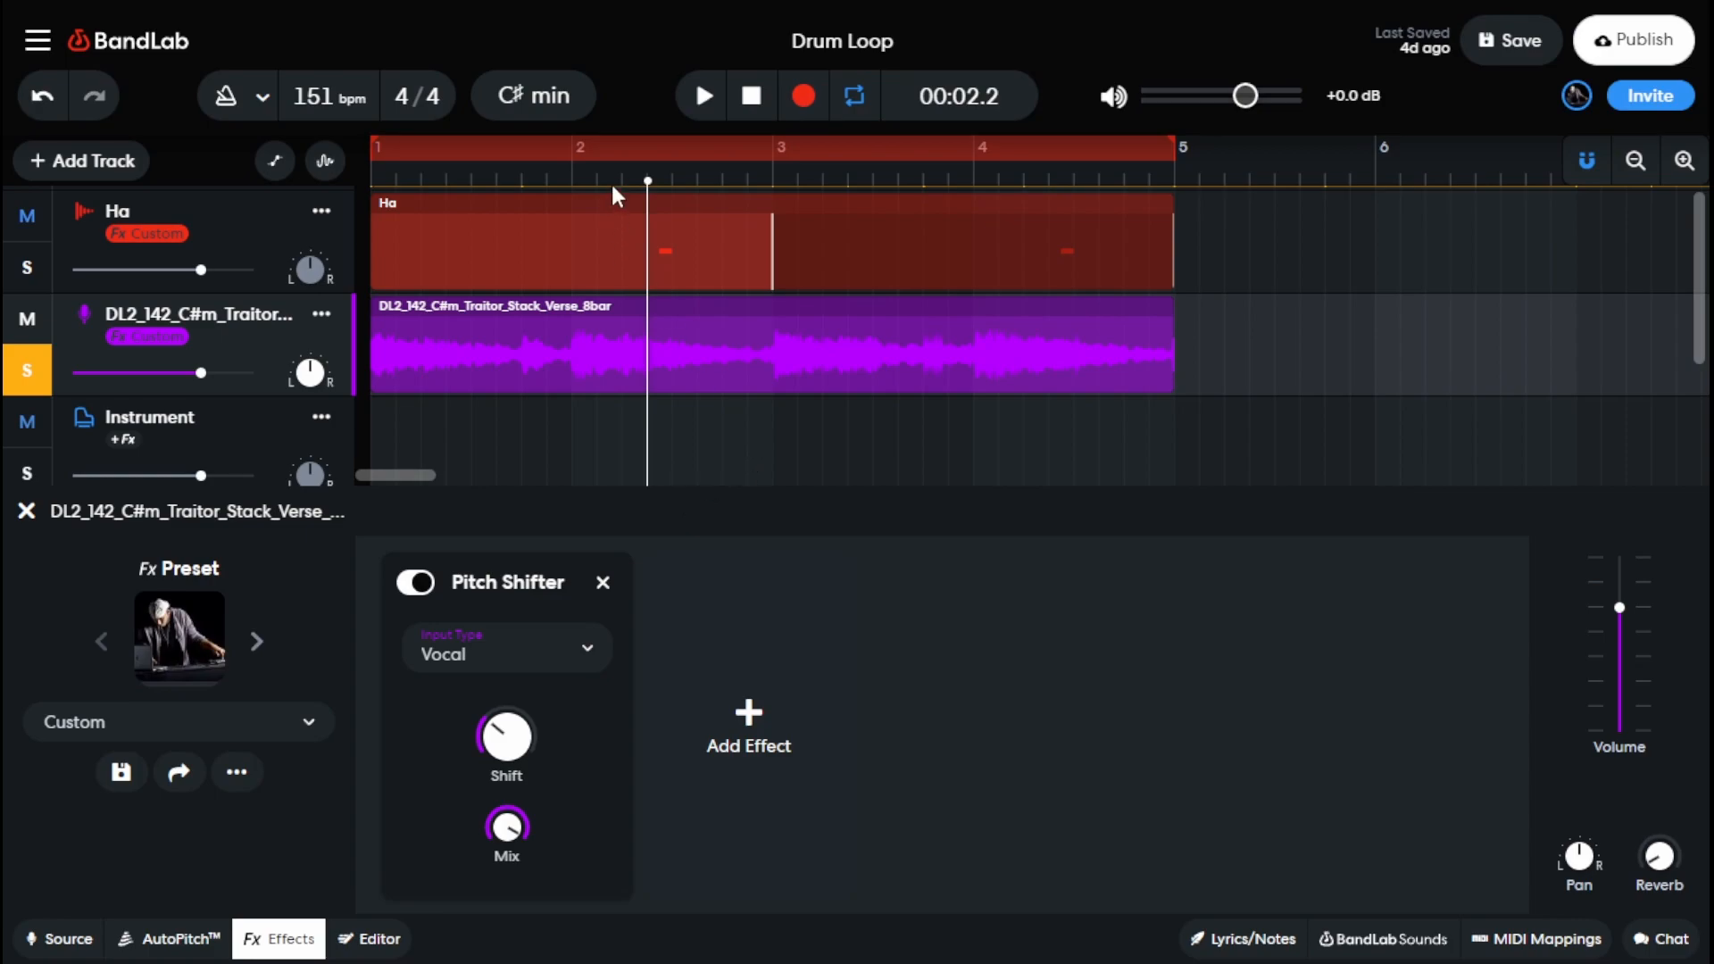
Play the soloed vocal loop from the start, comparing it with the Pitch Shifter bypassed and enabled.
click(743, 100)
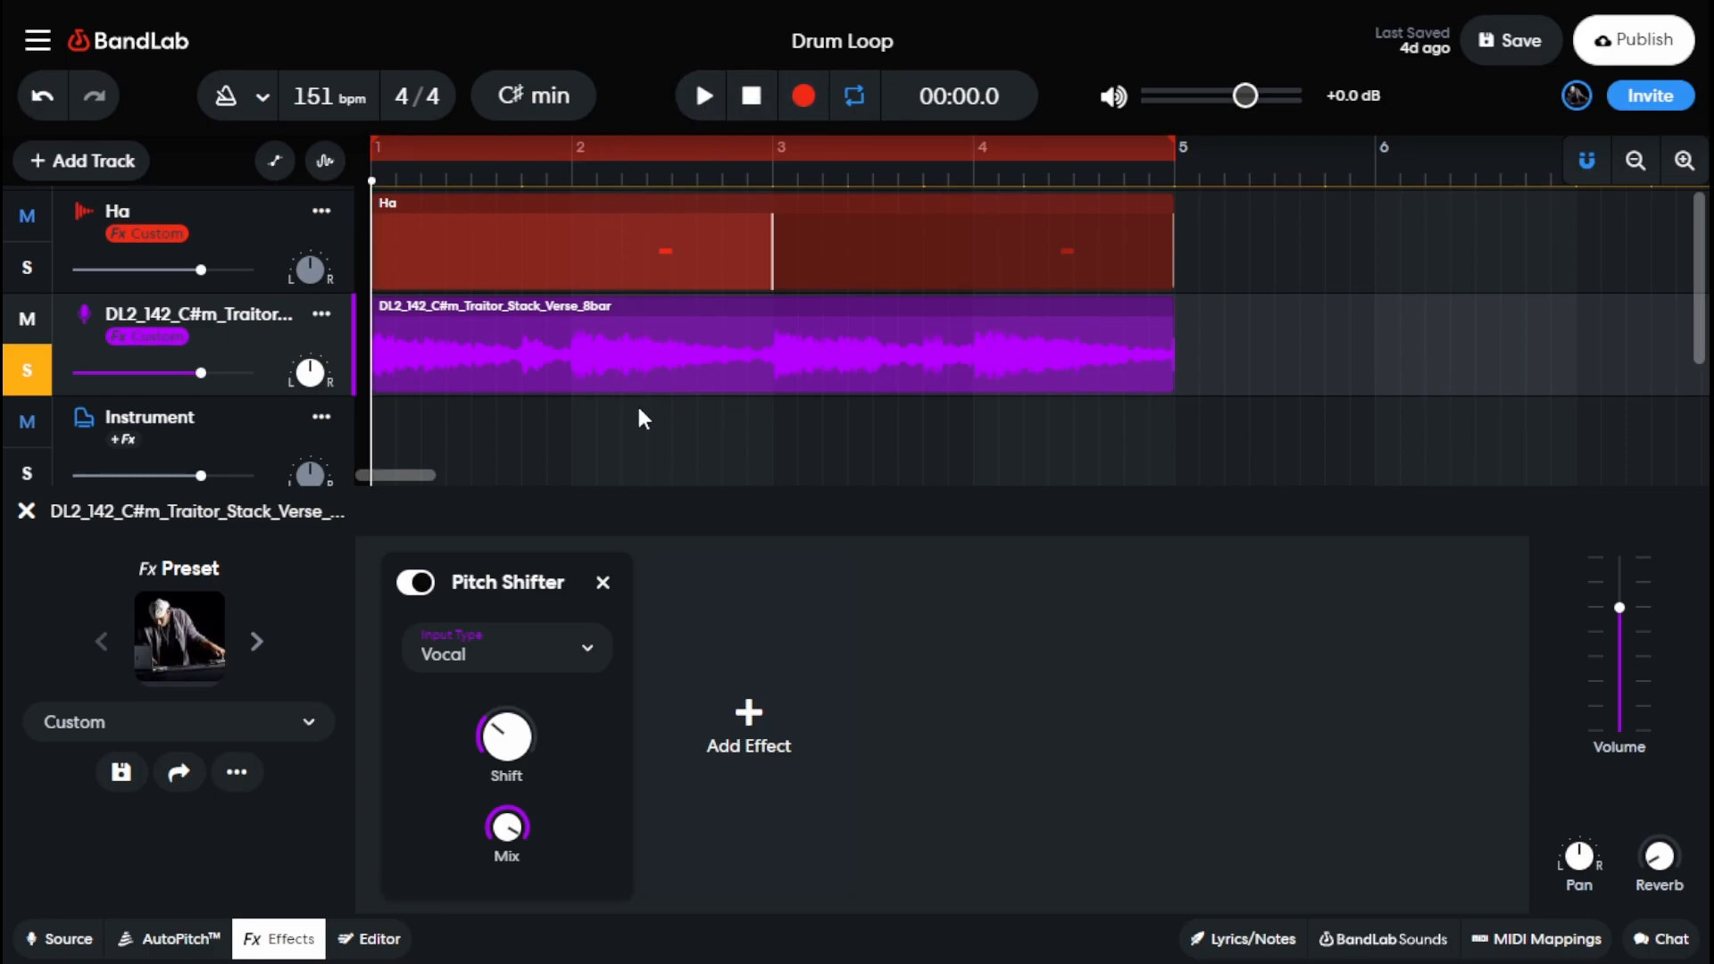
key(space)
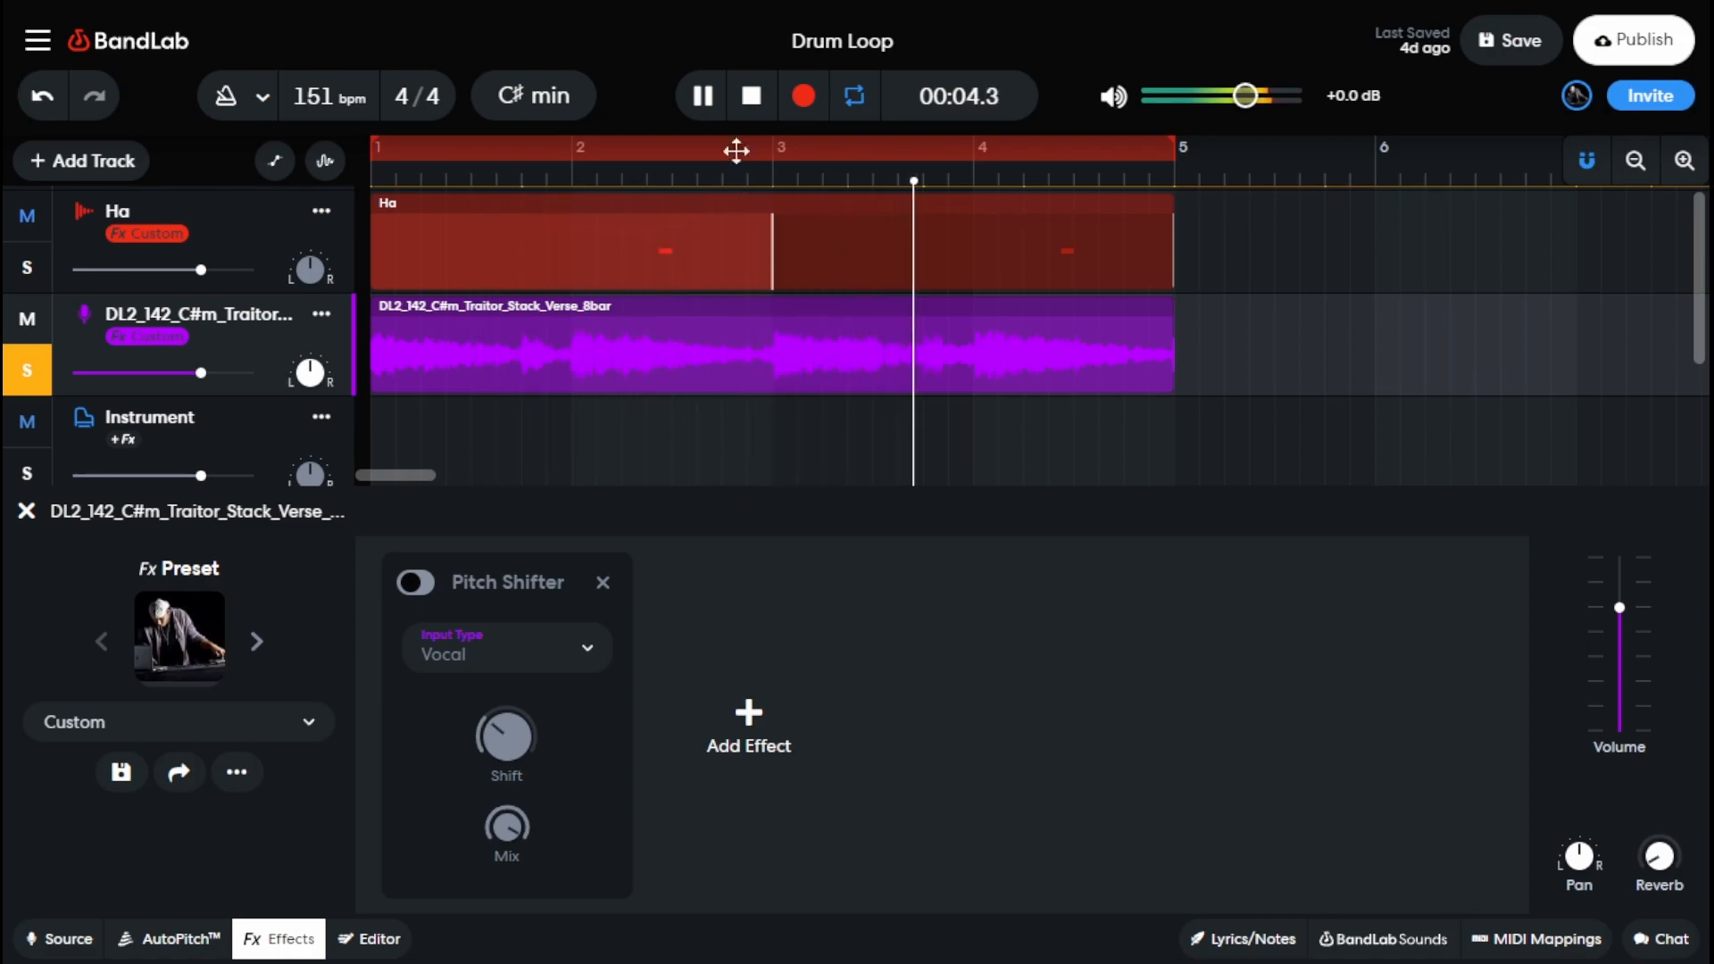
click(753, 98)
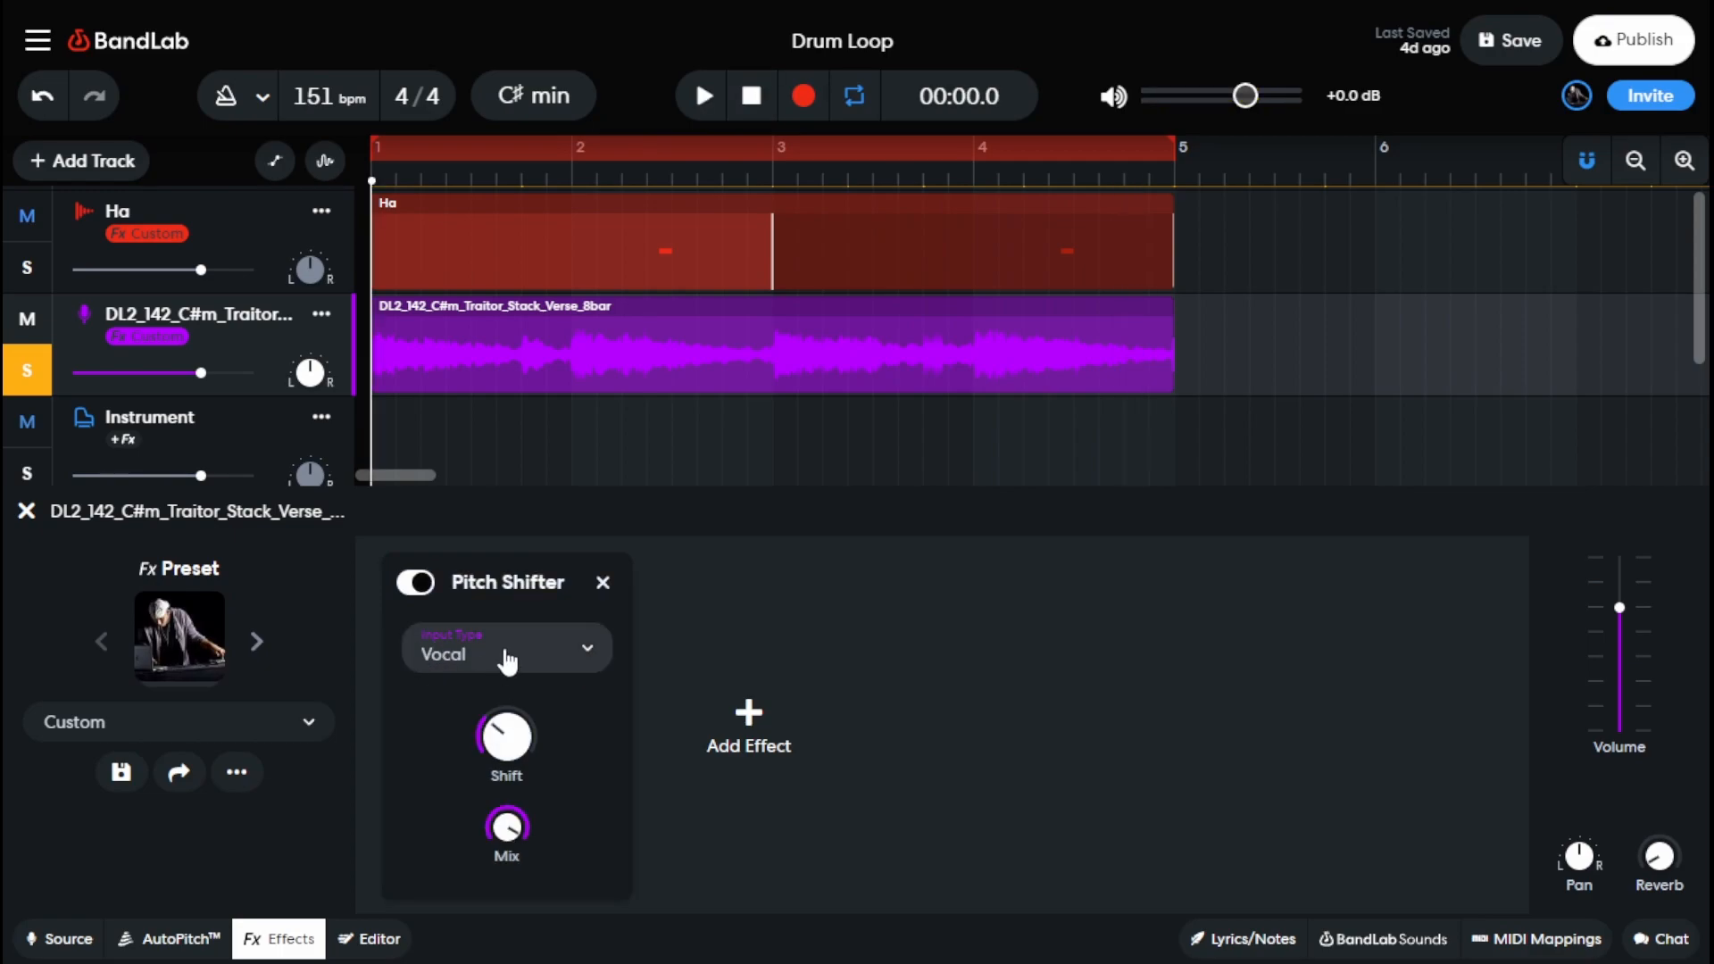
Set the Pitch Shifter's input type to General and reset its Shift to 0 semitones.
click(566, 650)
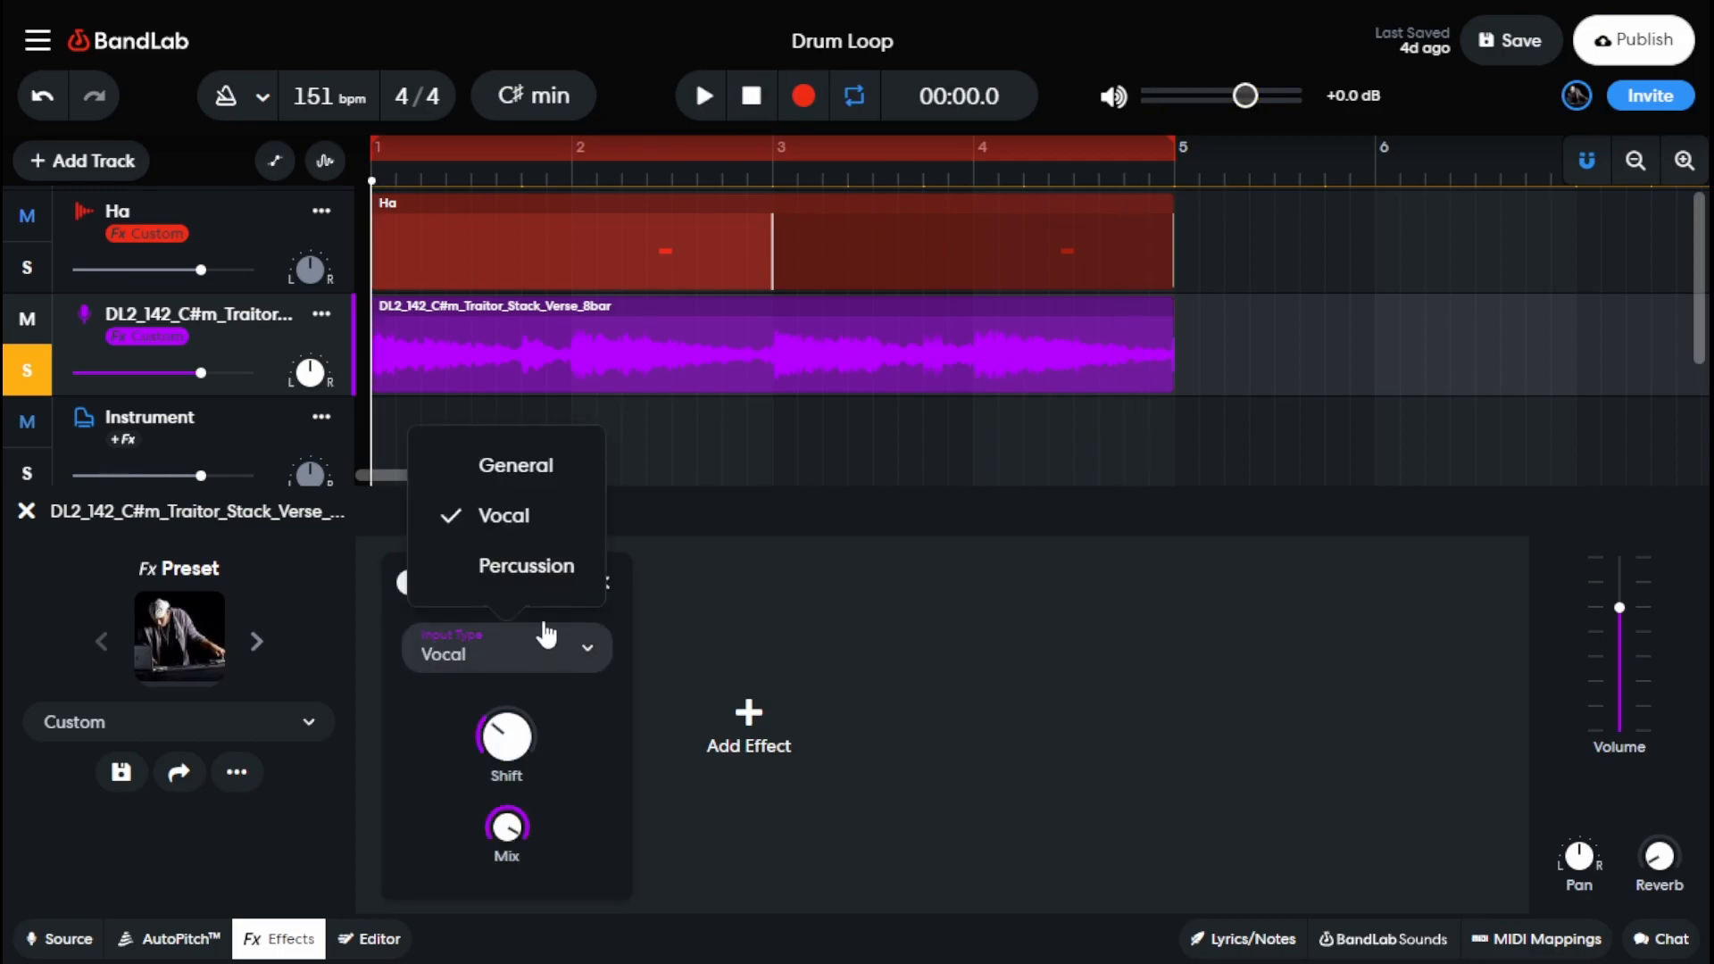
click(507, 468)
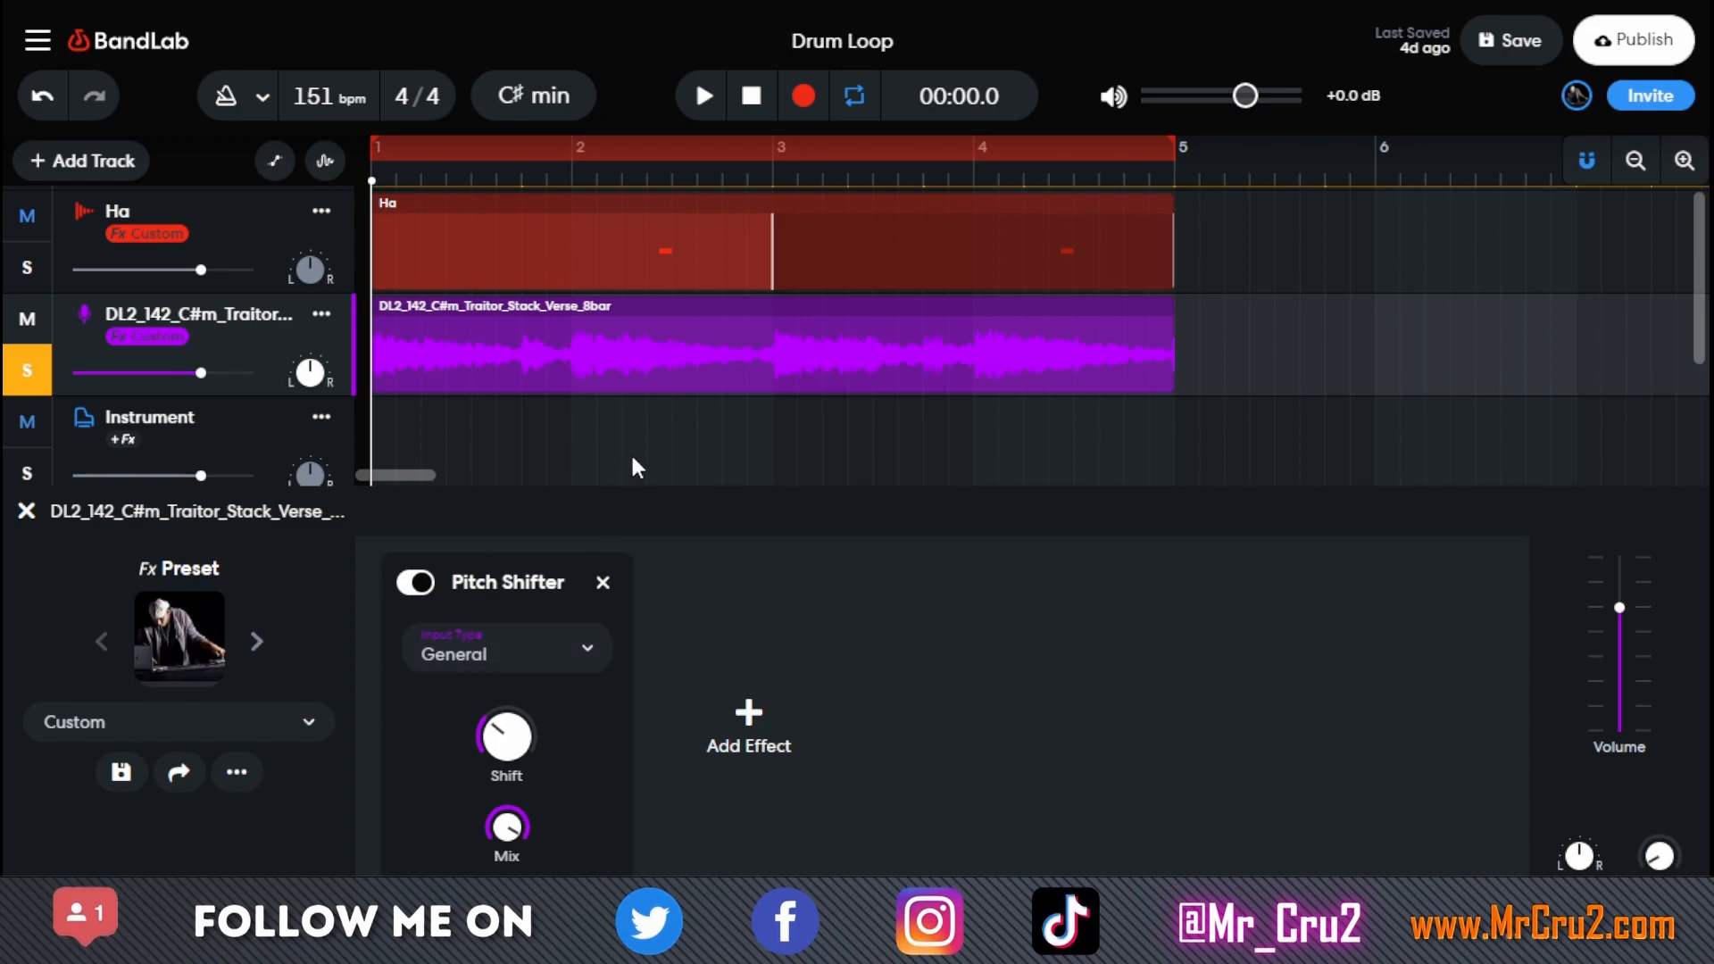
click(559, 656)
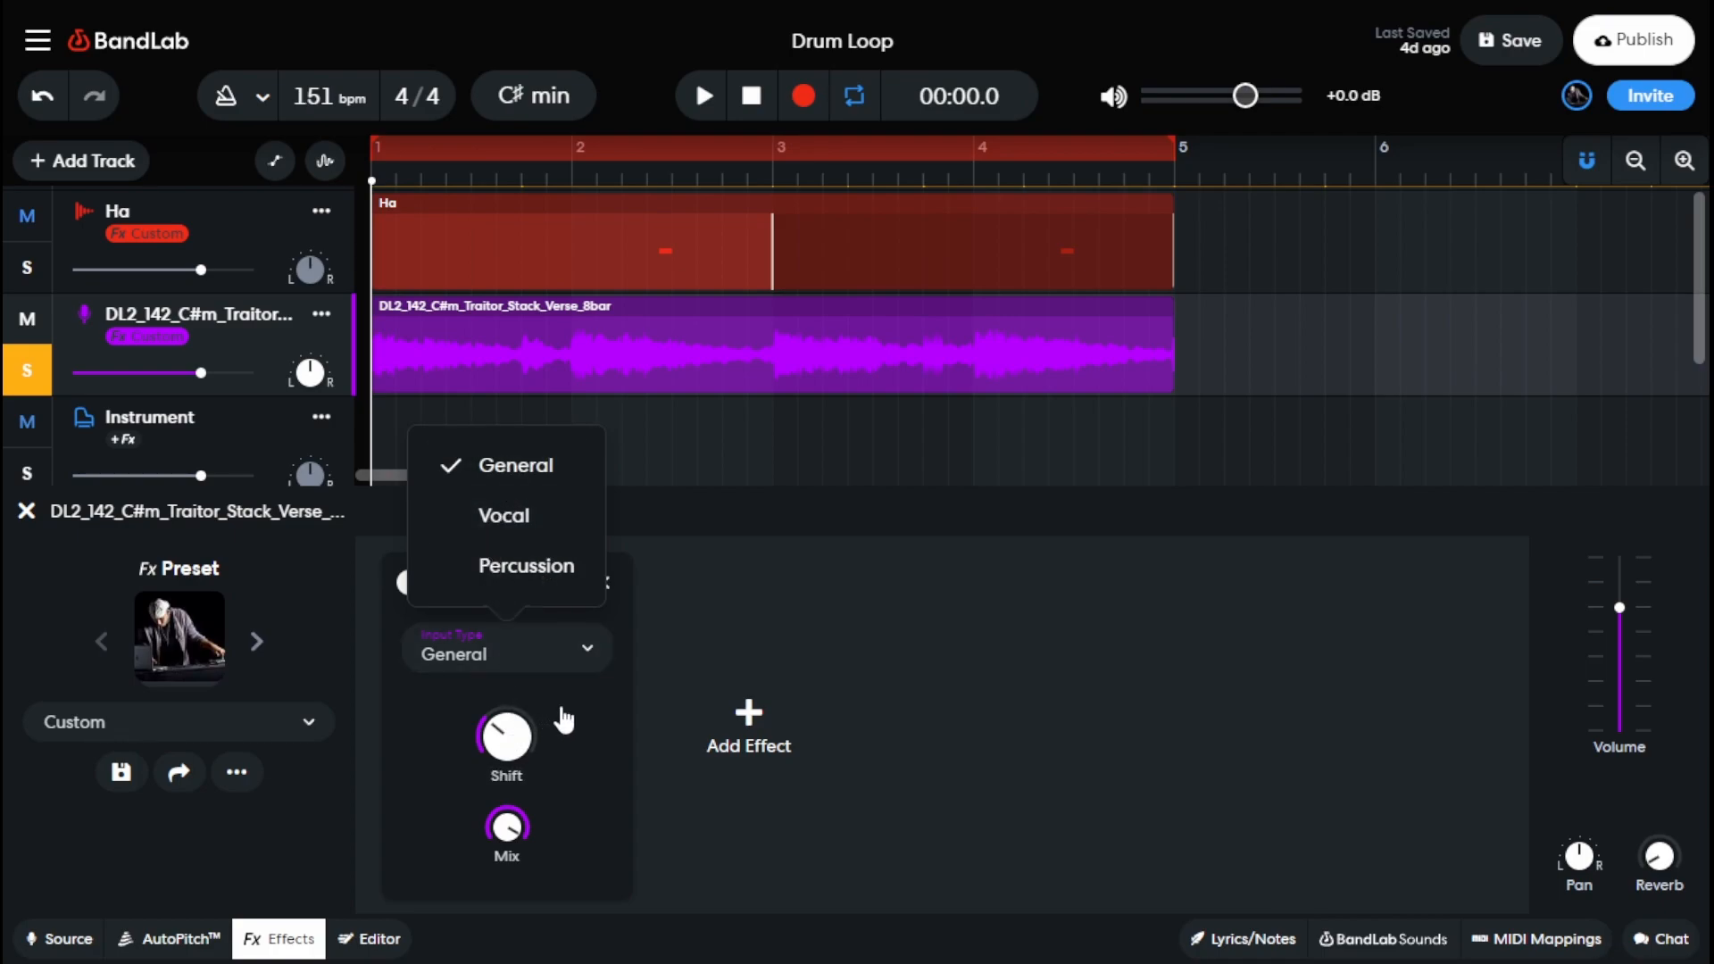
drag(506, 736, 494, 679)
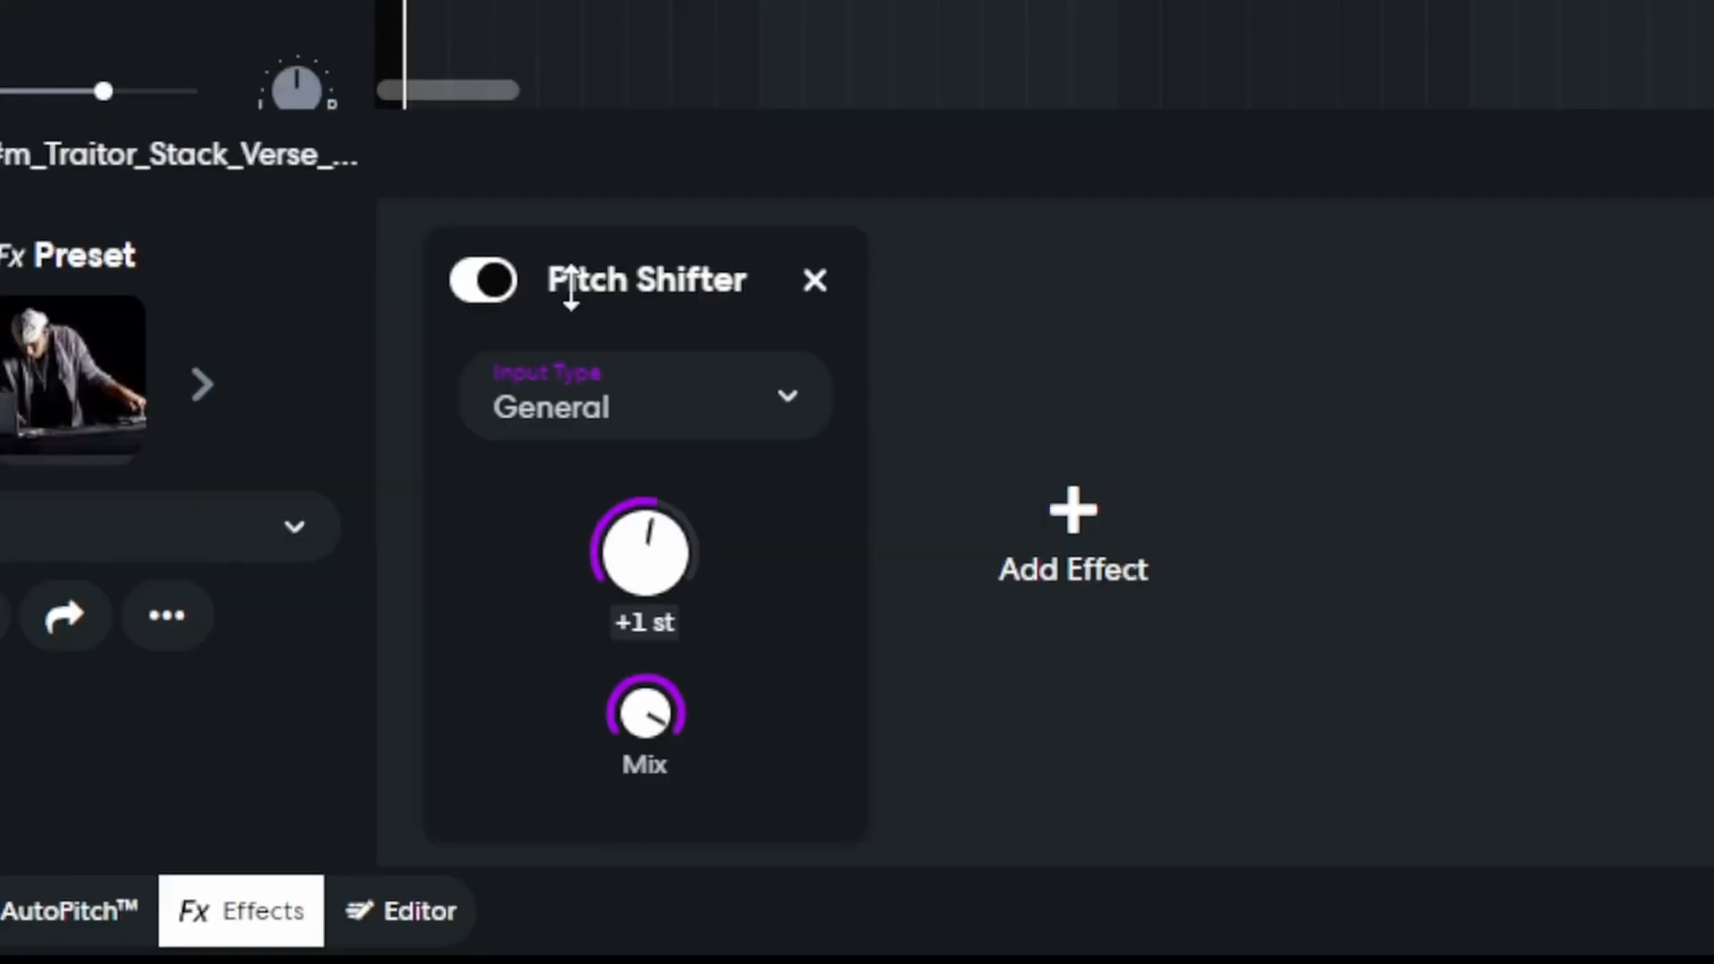
drag(622, 445, 679, 586)
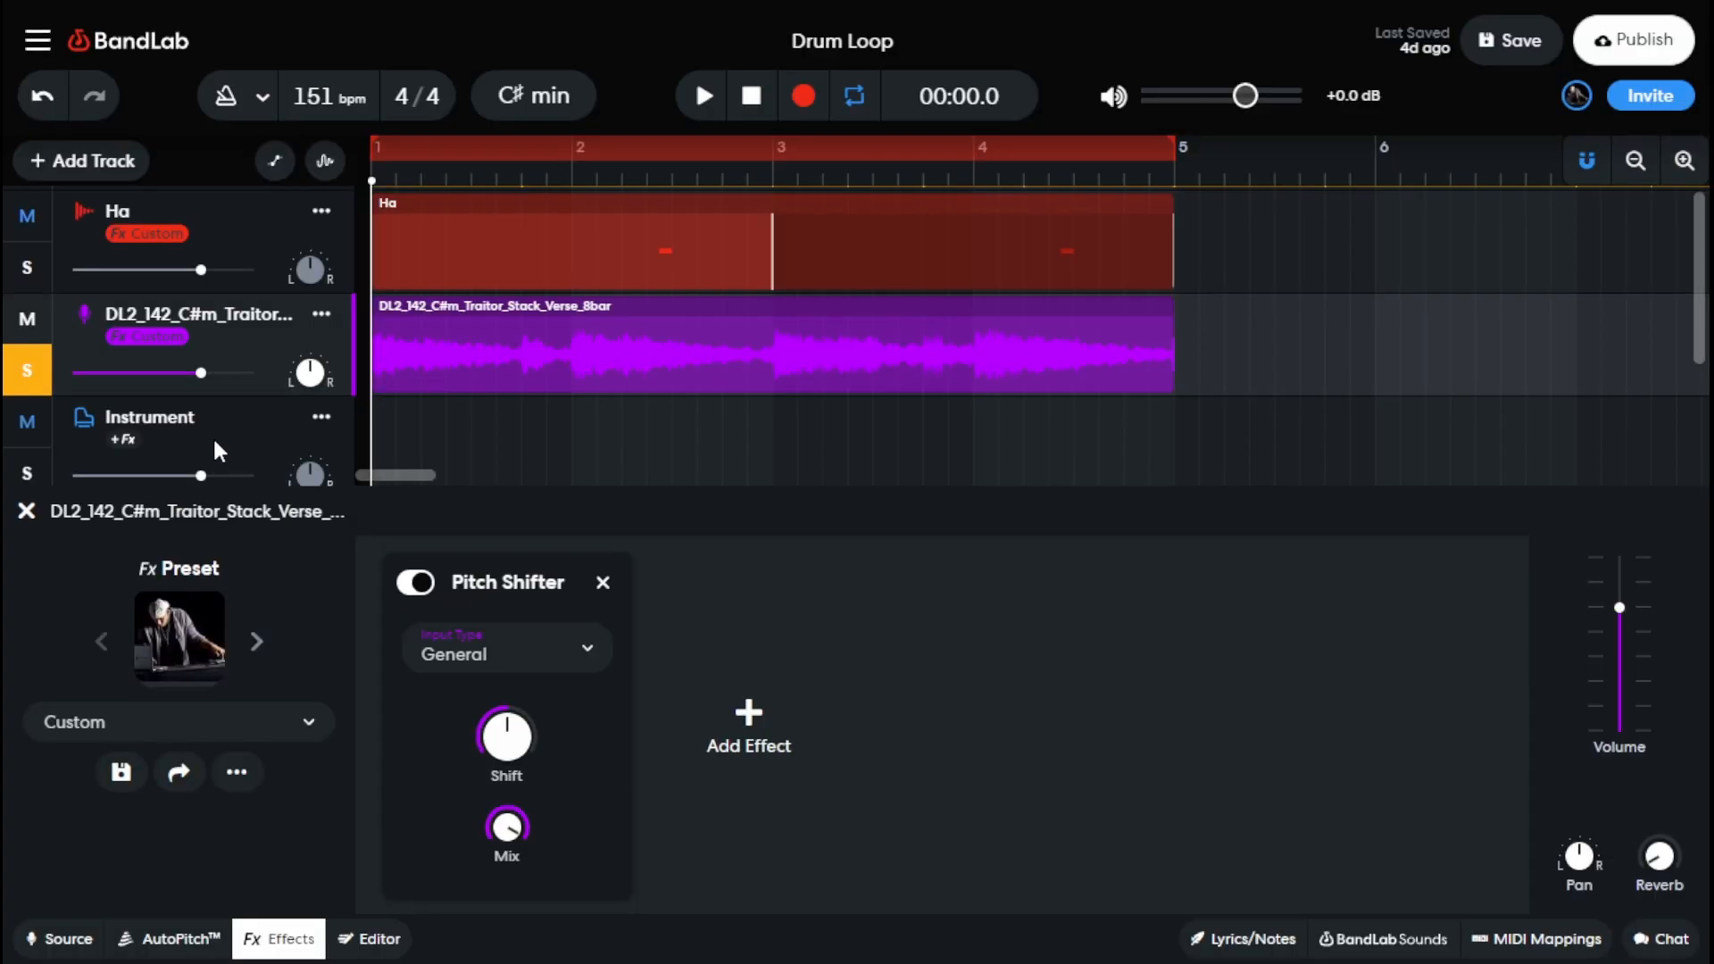
Open the Instrument track's Grand Piano keyboard and display the pitch names on its keys.
click(213, 436)
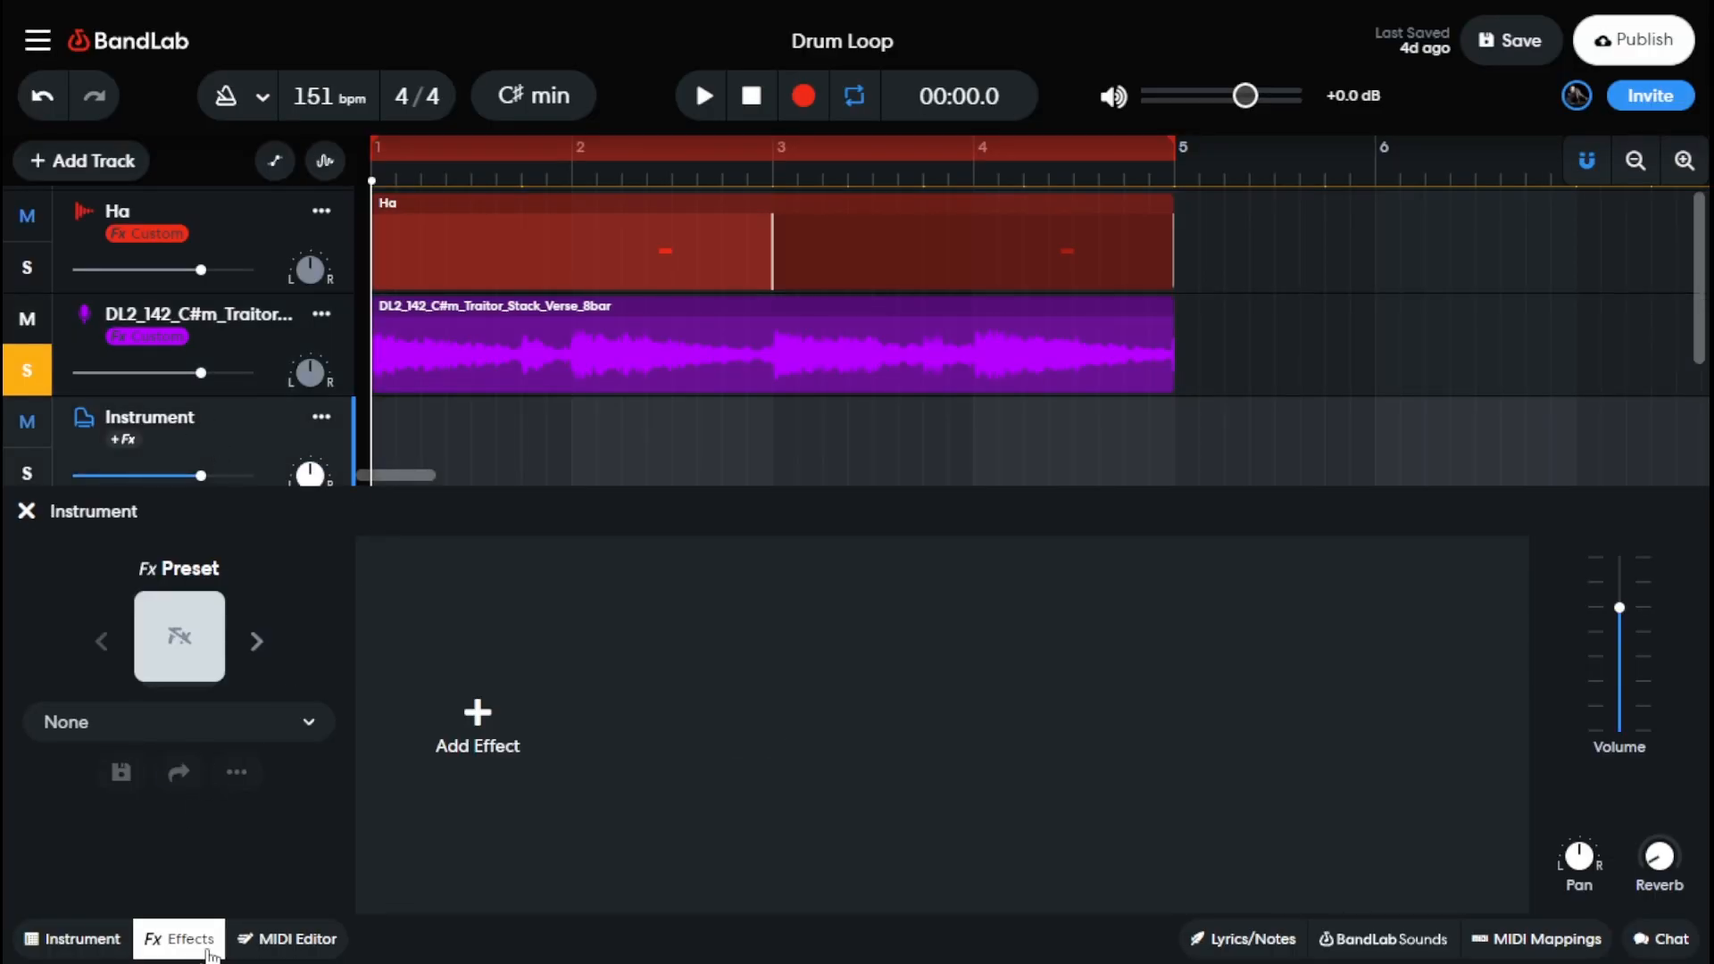
click(116, 939)
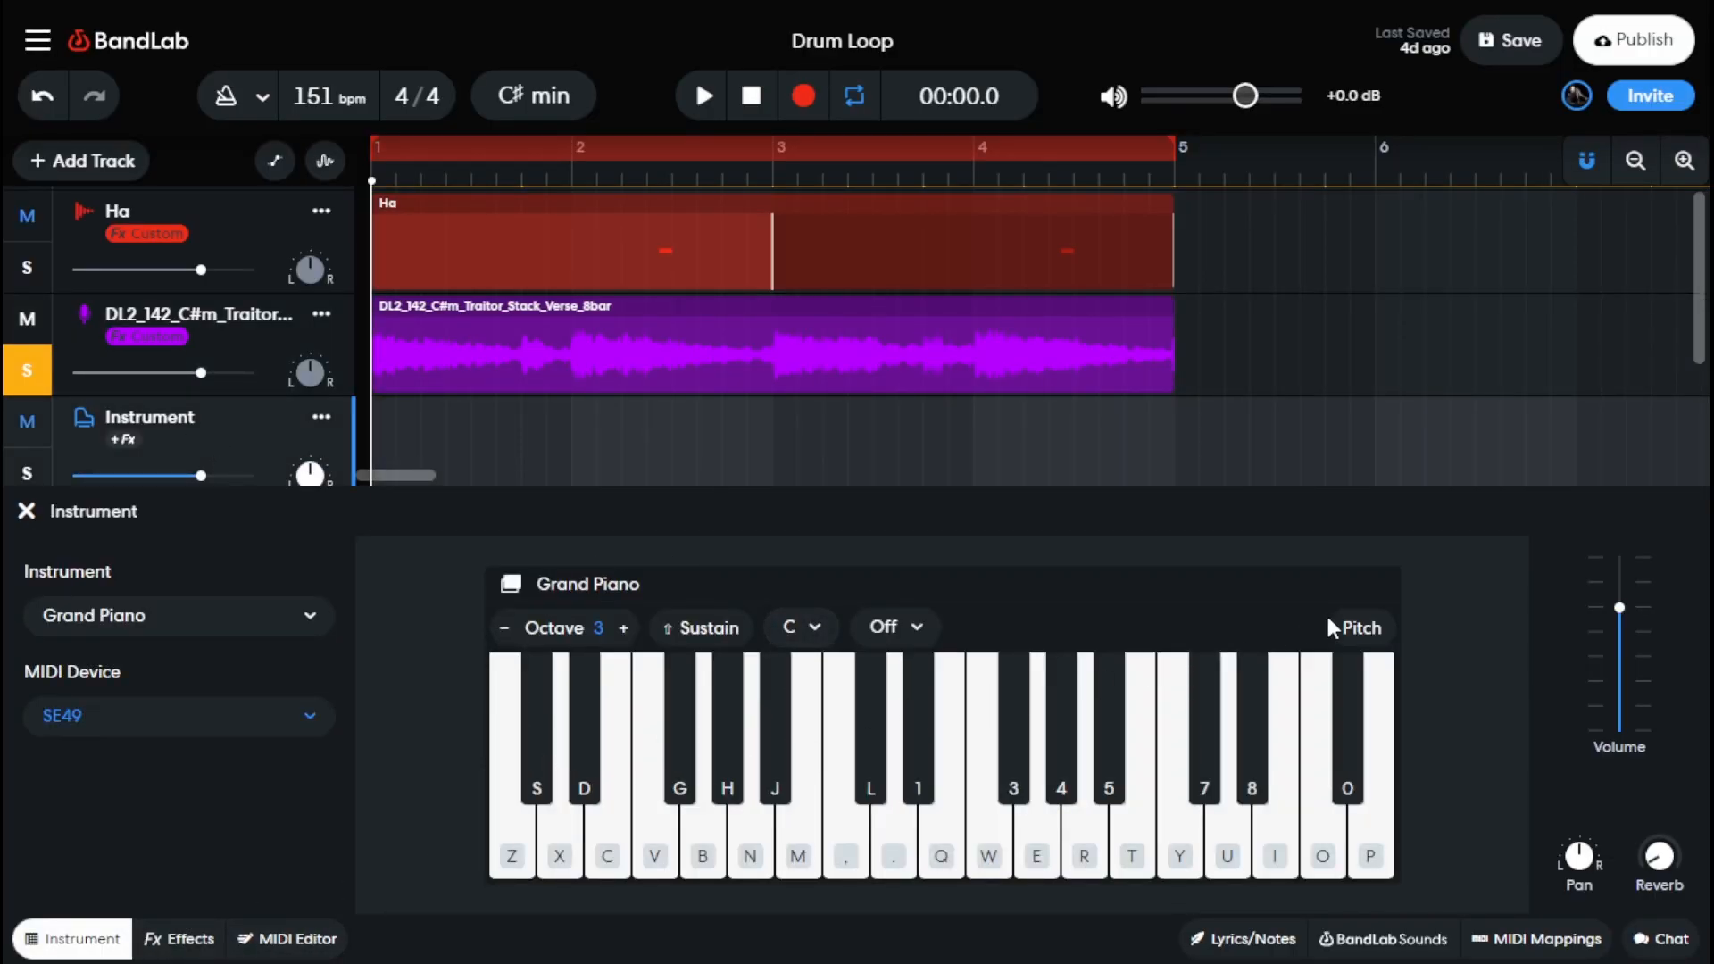
click(1362, 628)
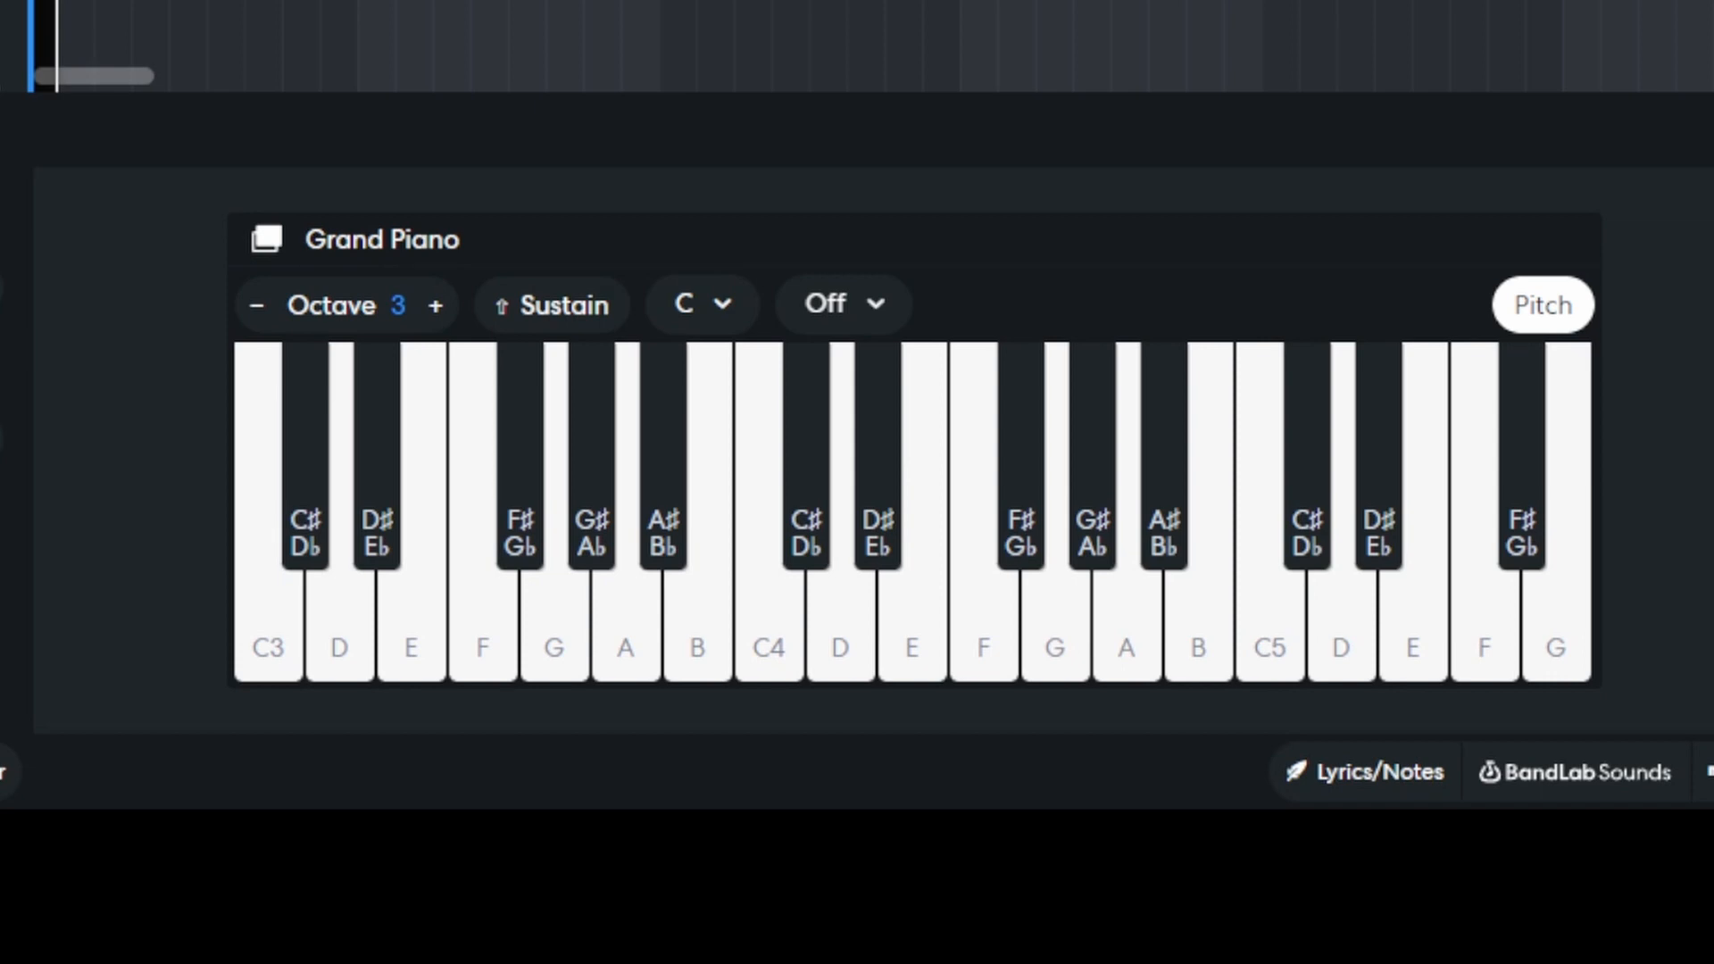
Play C♯, D, D♯ and C in octave 3 on the piano keyboard to hear single-semitone steps.
click(304, 538)
click(318, 564)
click(333, 641)
click(382, 557)
click(272, 656)
click(304, 529)
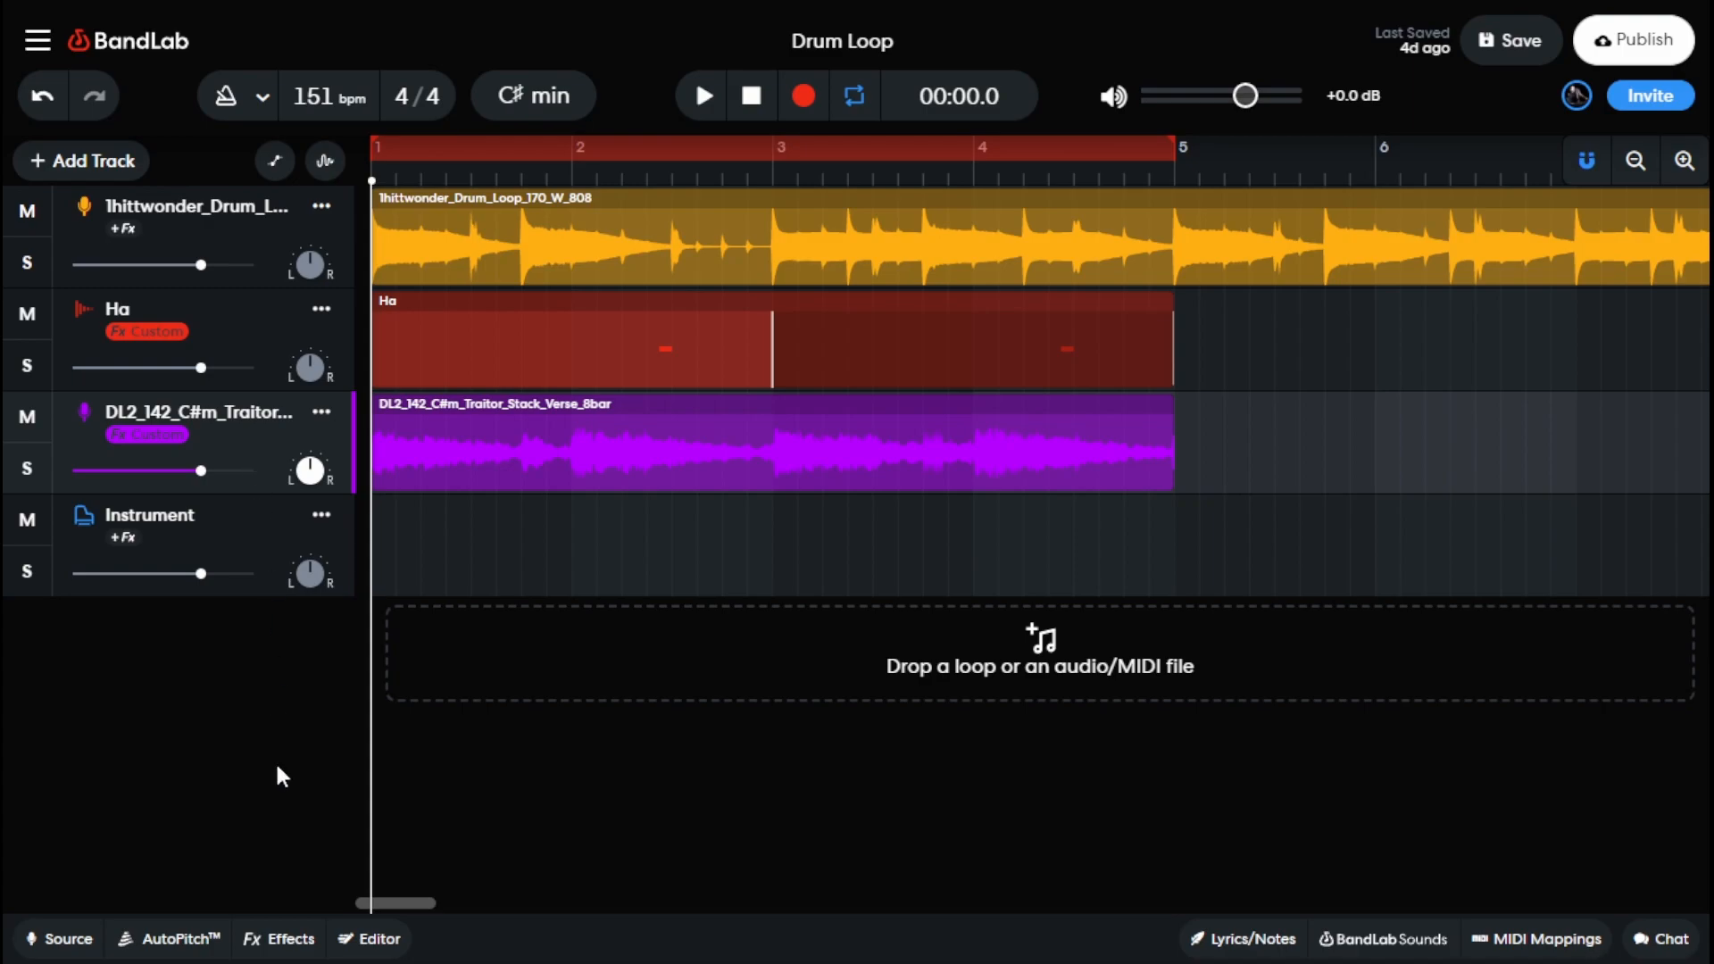
Open the vocal track's effects, set the Pitch Shifter's Shift to +1 semitone and play the soloed track.
click(297, 933)
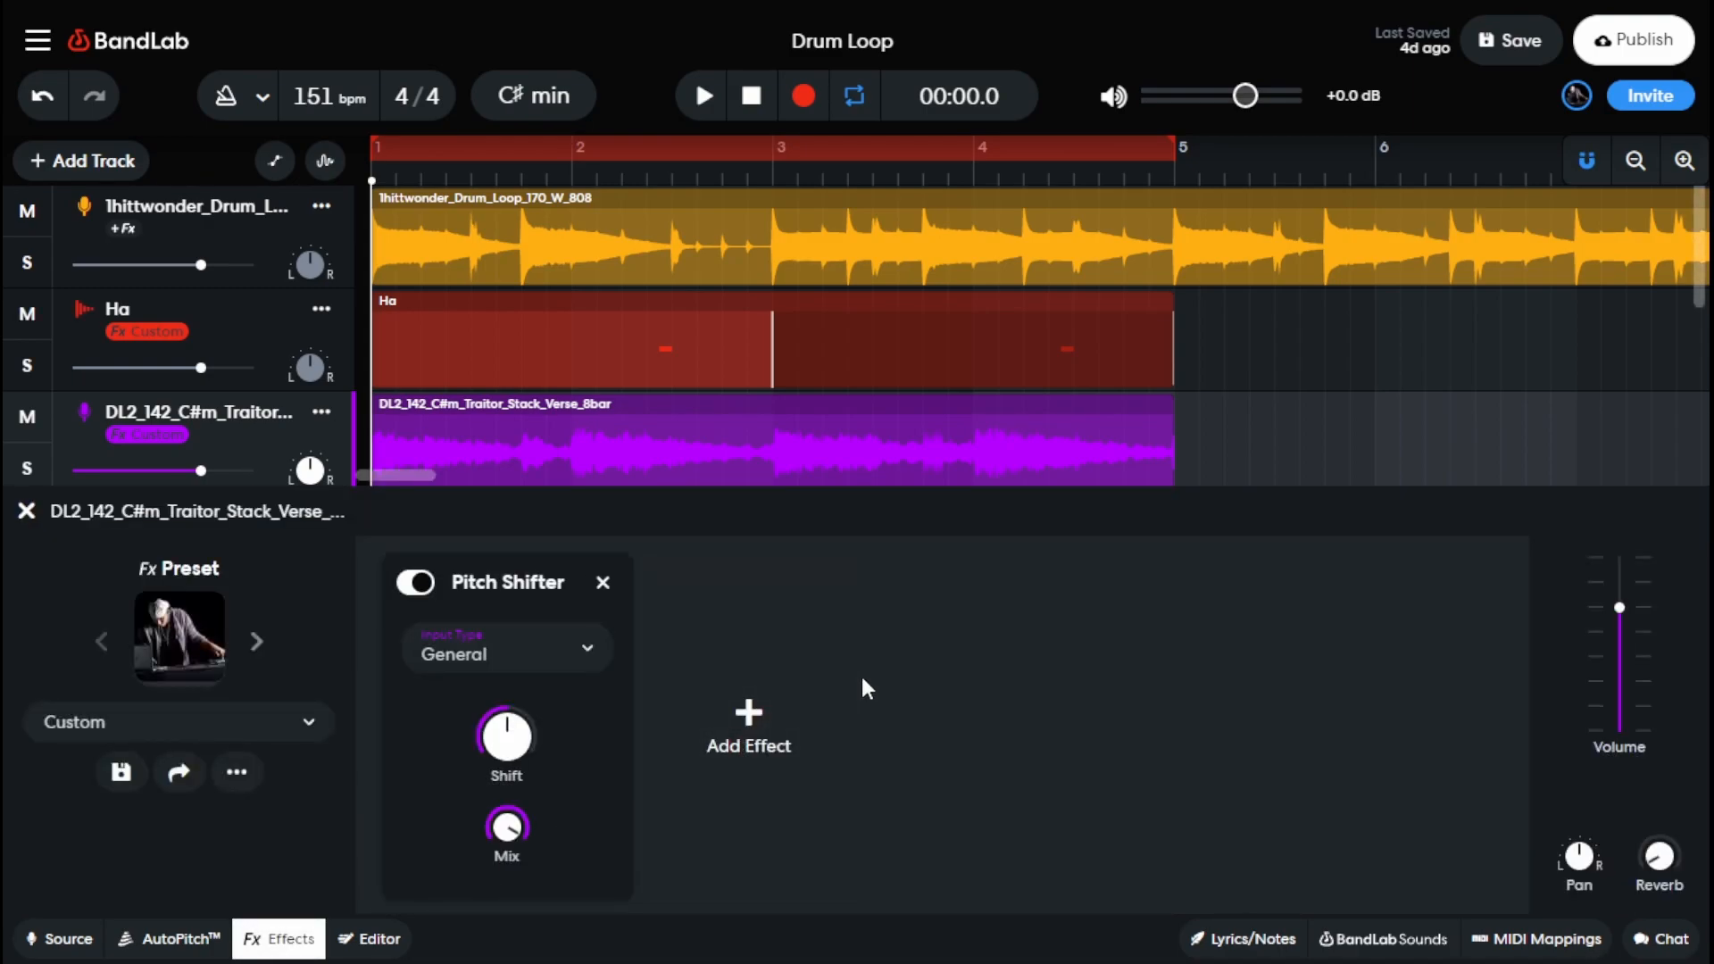
mouse_move(525, 735)
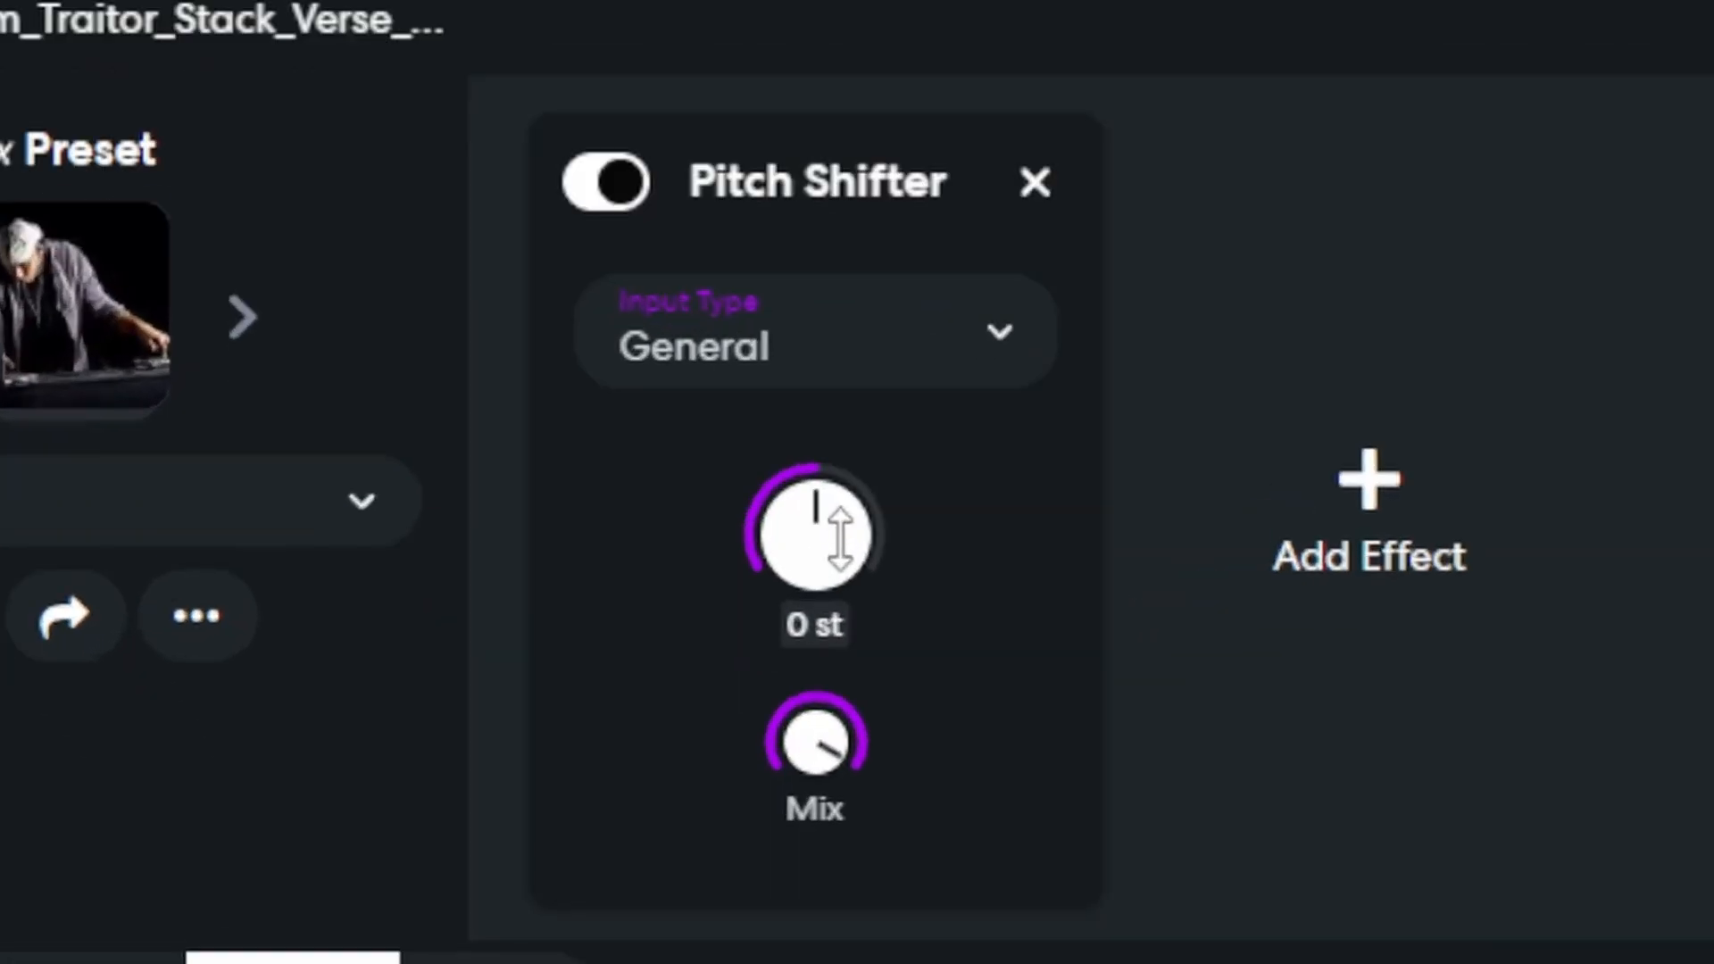
drag(514, 730, 513, 723)
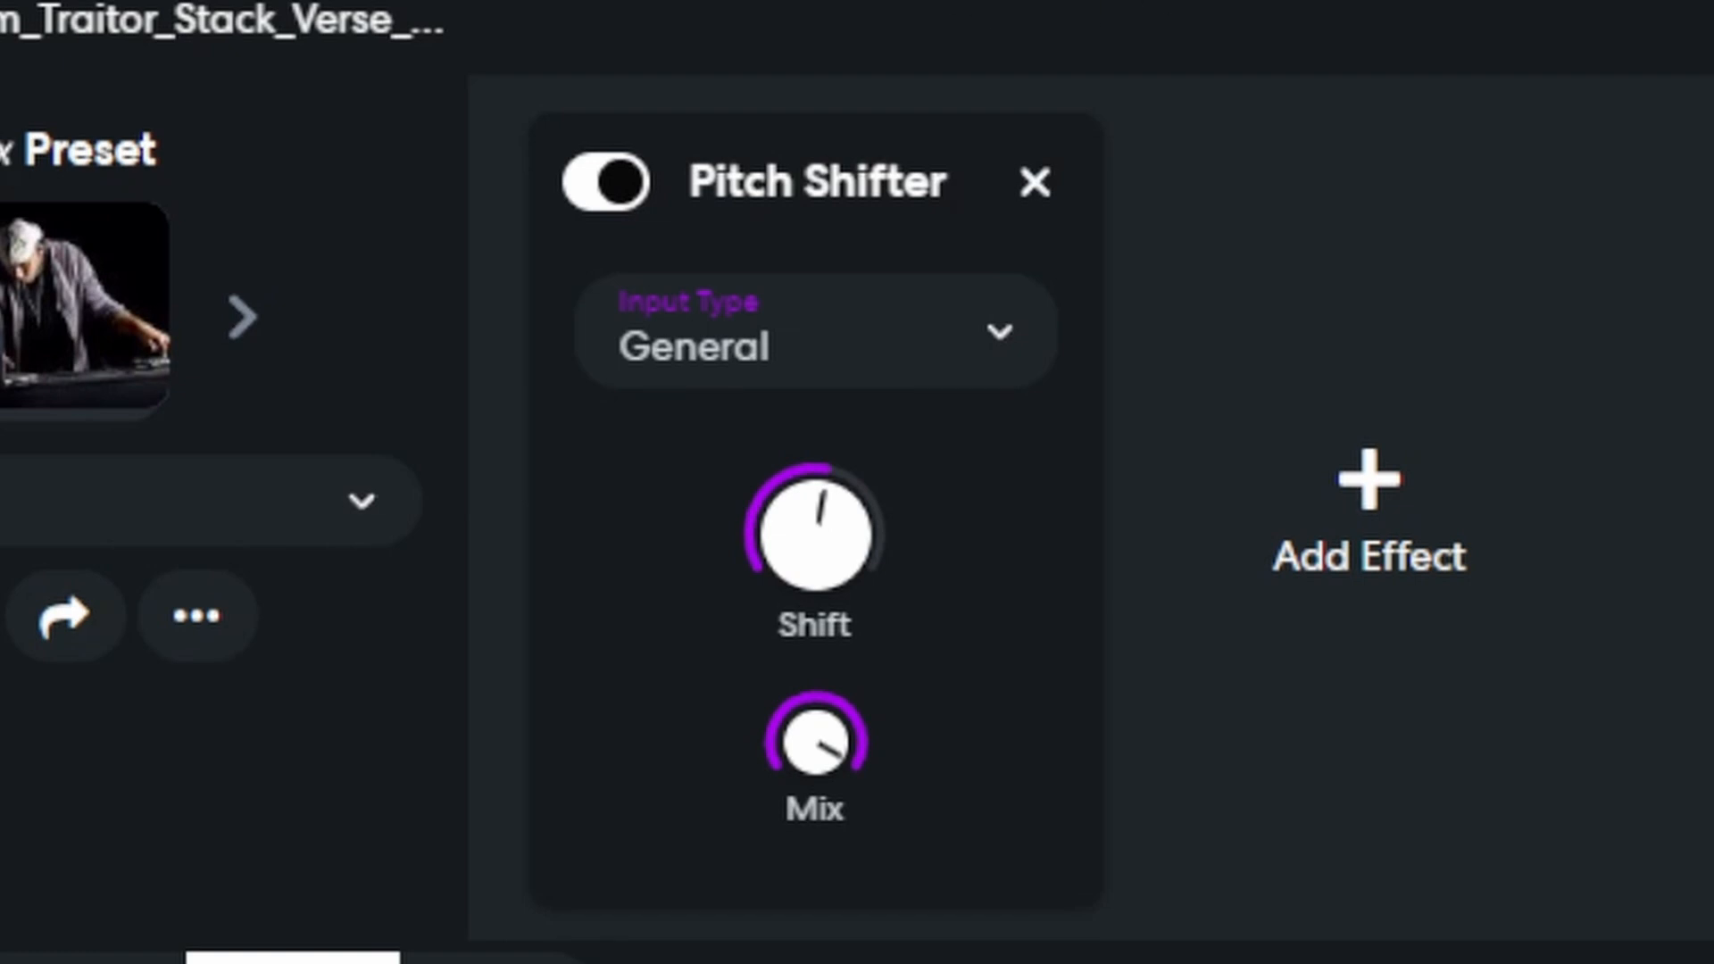
key(space)
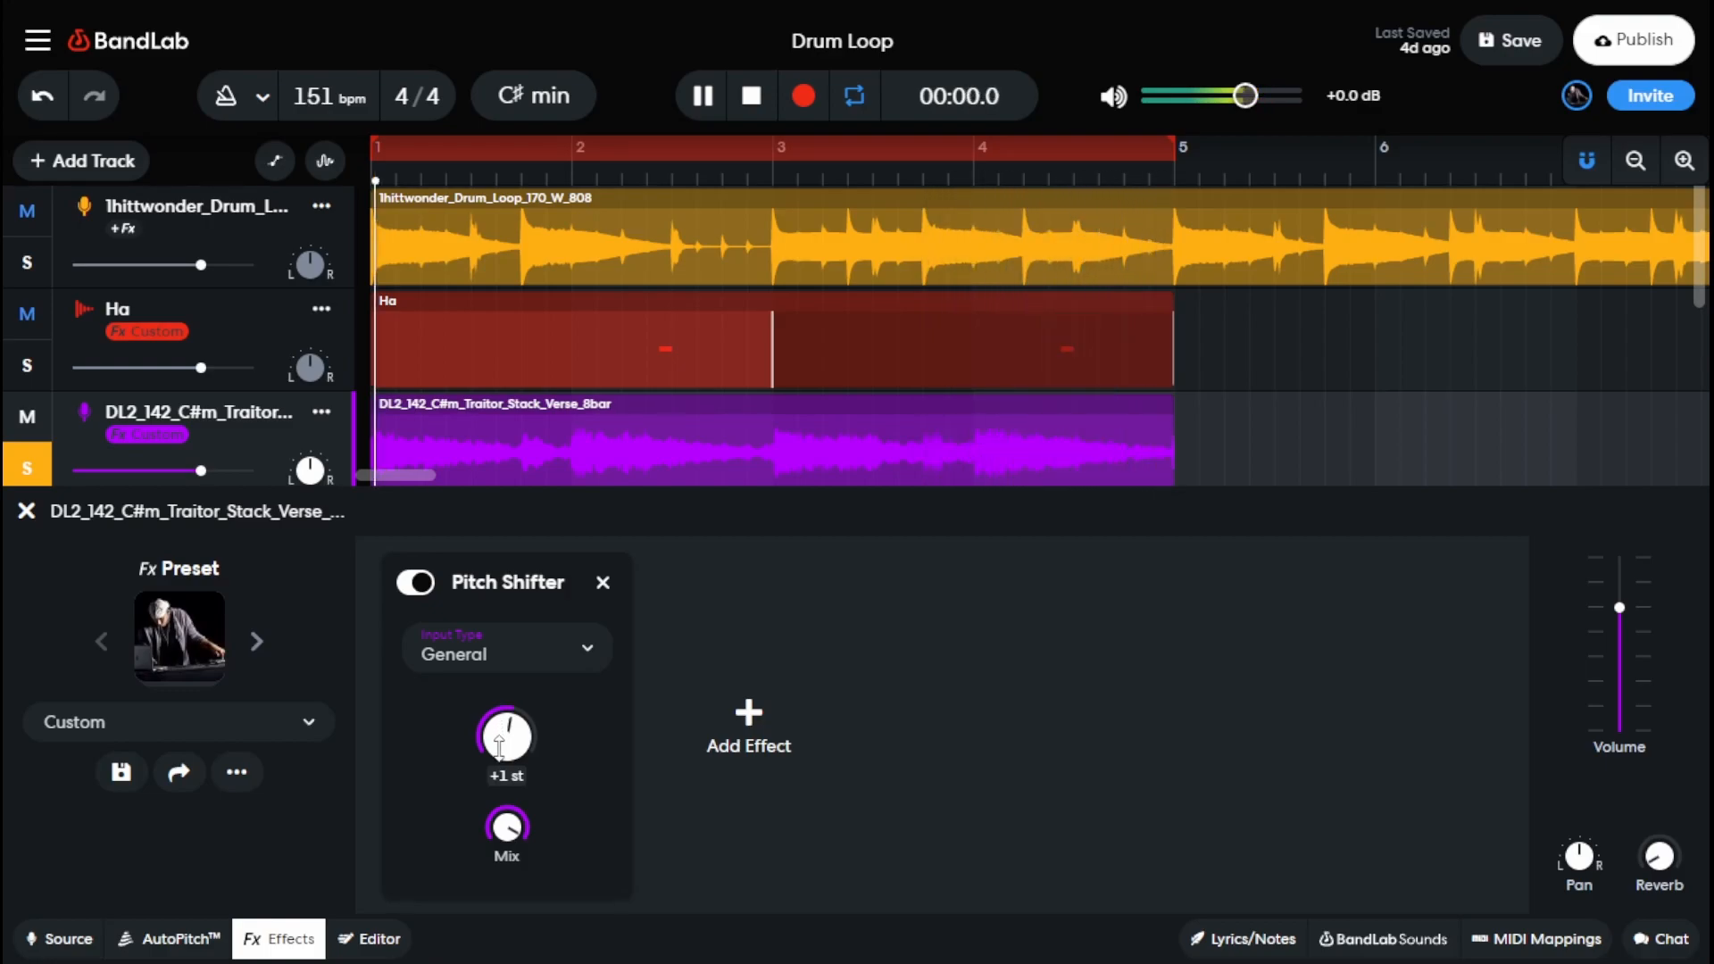
Raise the Pitch Shifter's Shift to +6 and on to +12 semitones during playback, and stop playback.
drag(499, 748, 500, 669)
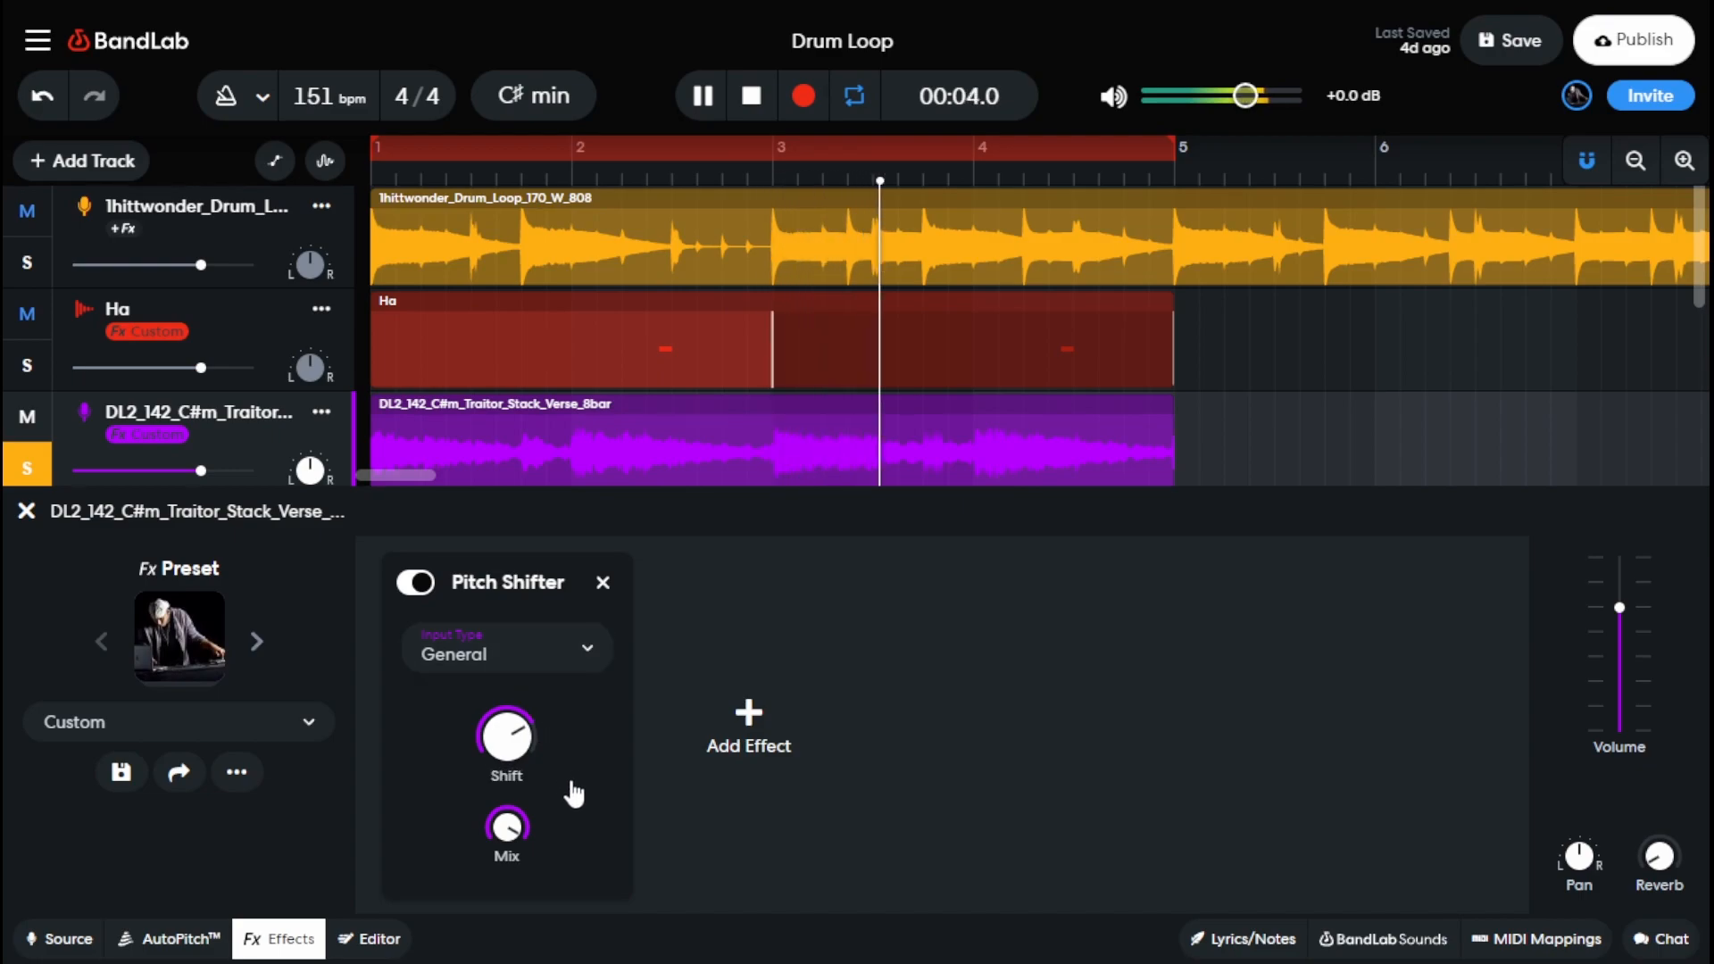
mouse_move(517, 730)
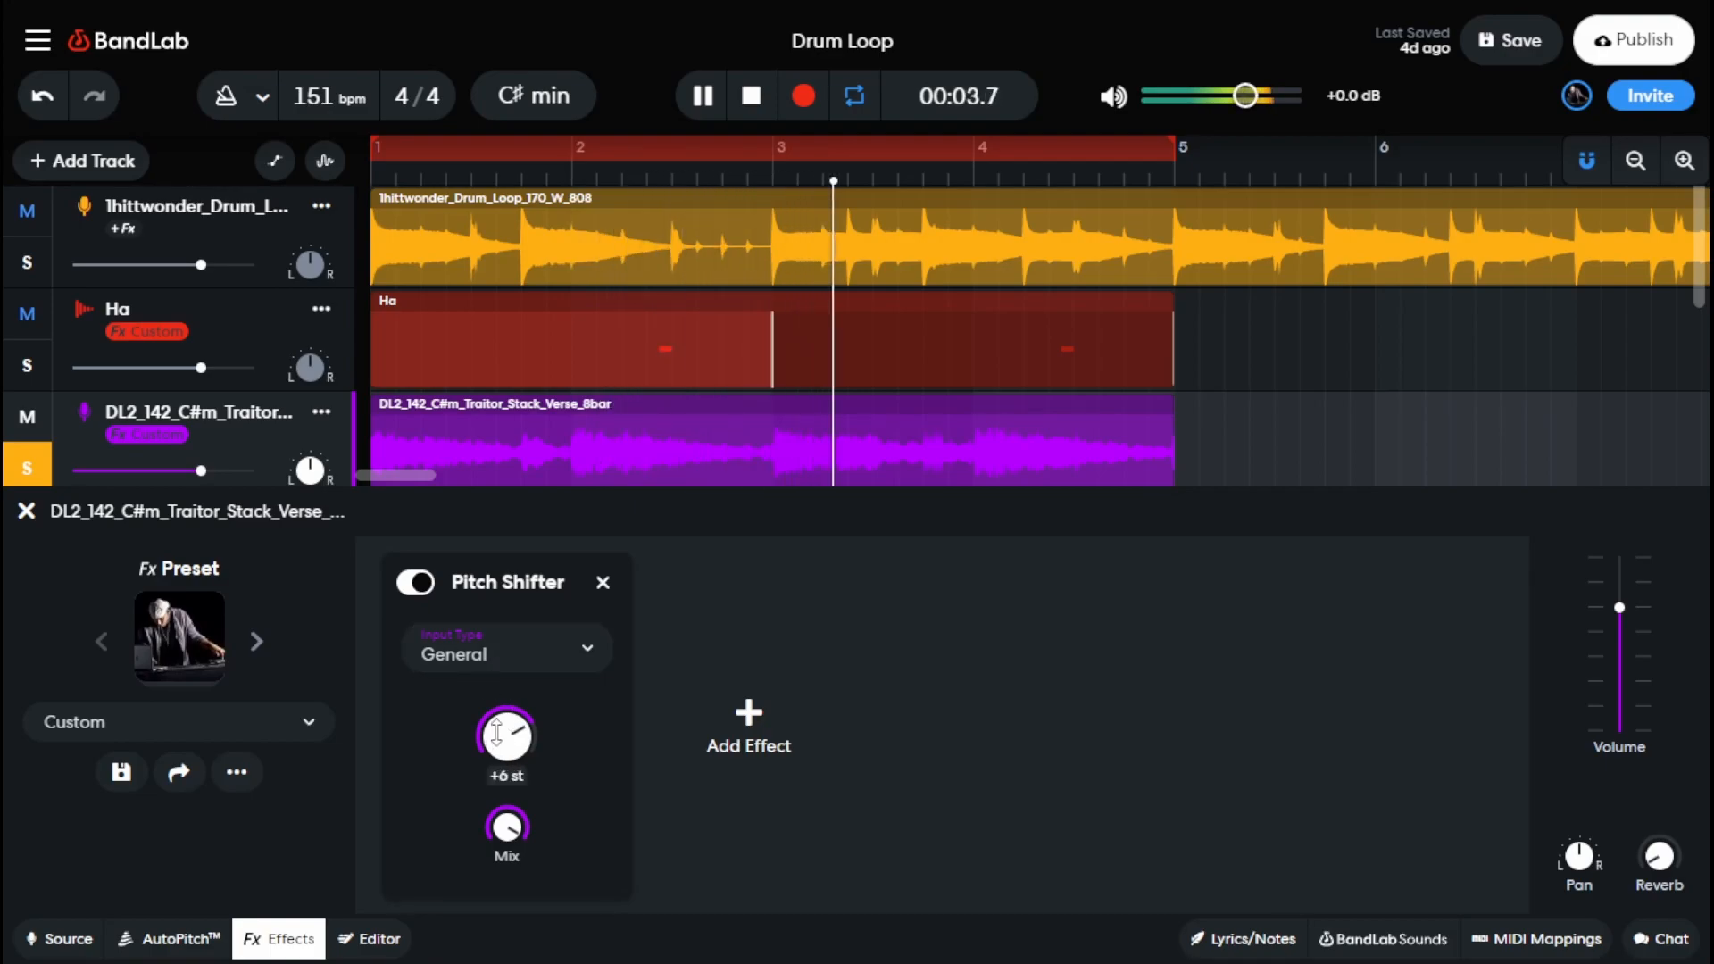
drag(497, 733, 487, 560)
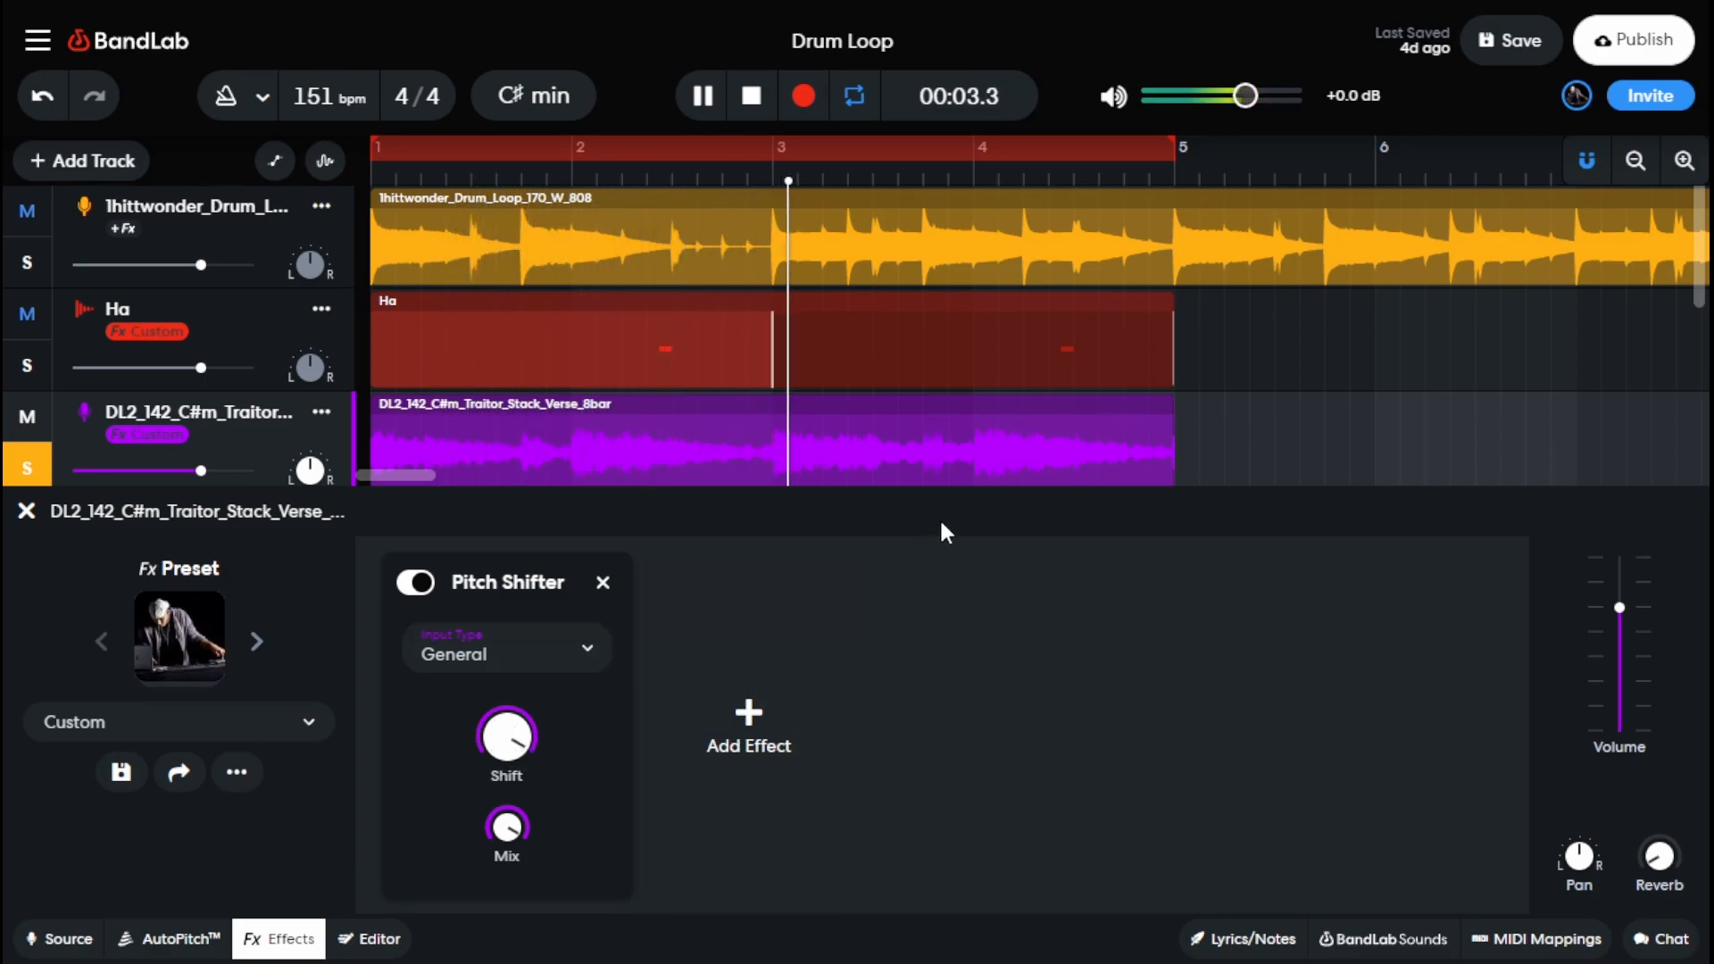
key(space)
mouse_move(496, 737)
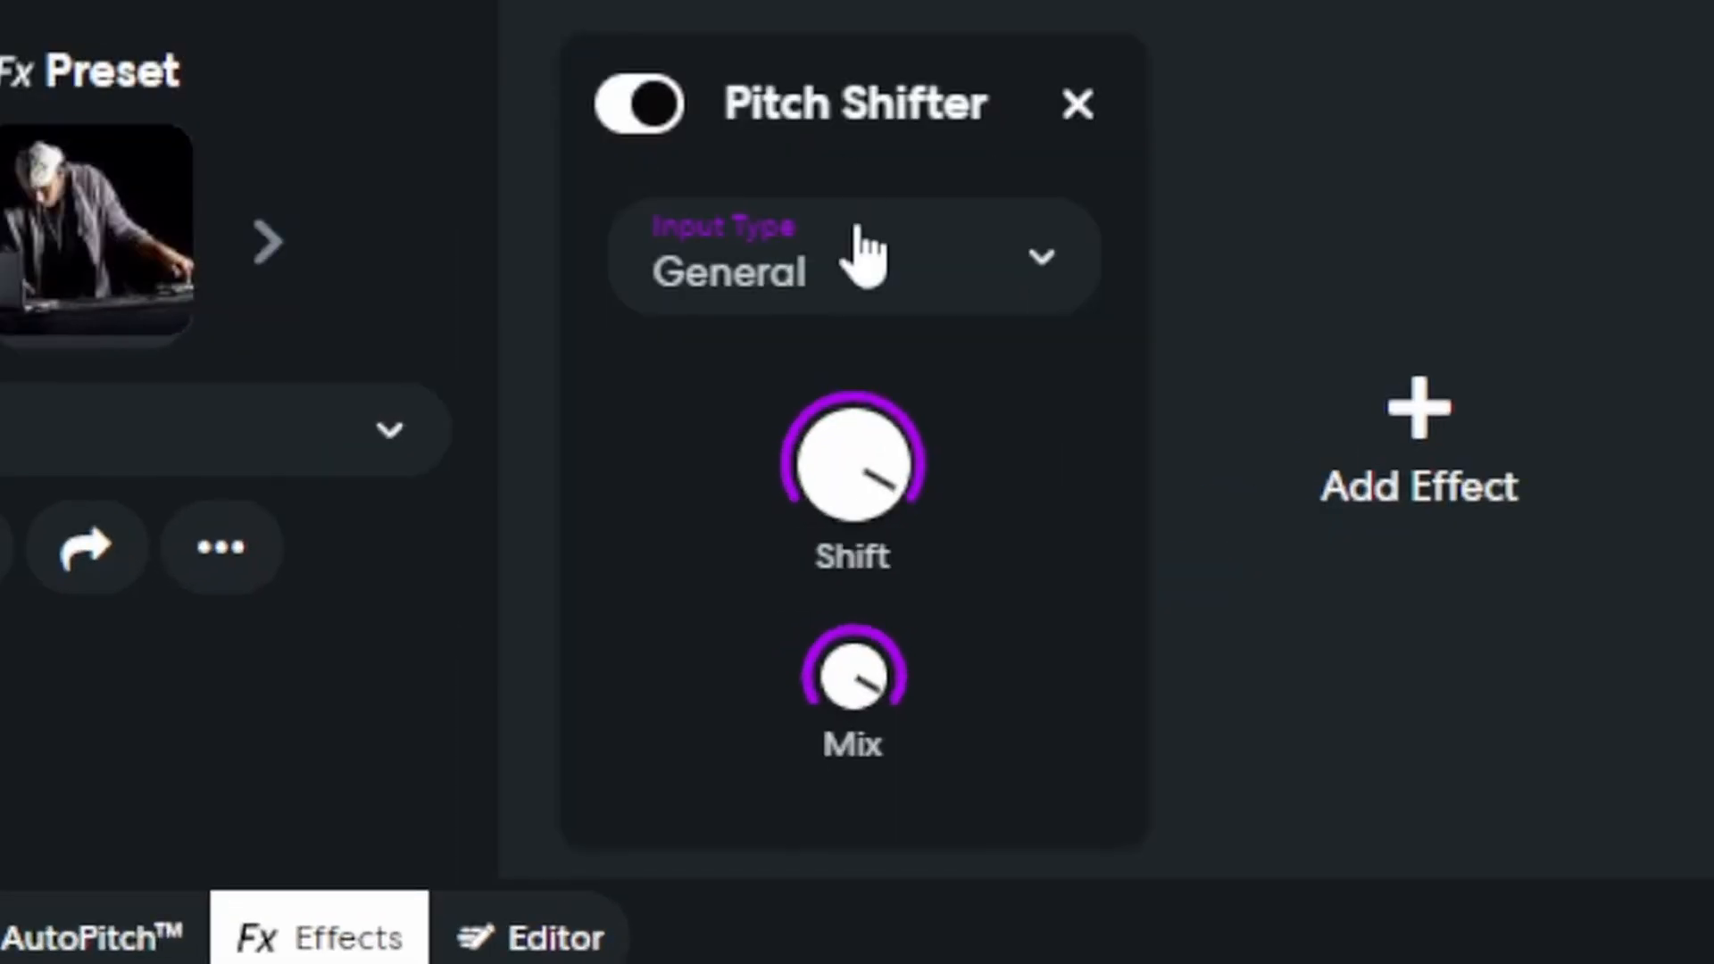
mouse_move(856, 486)
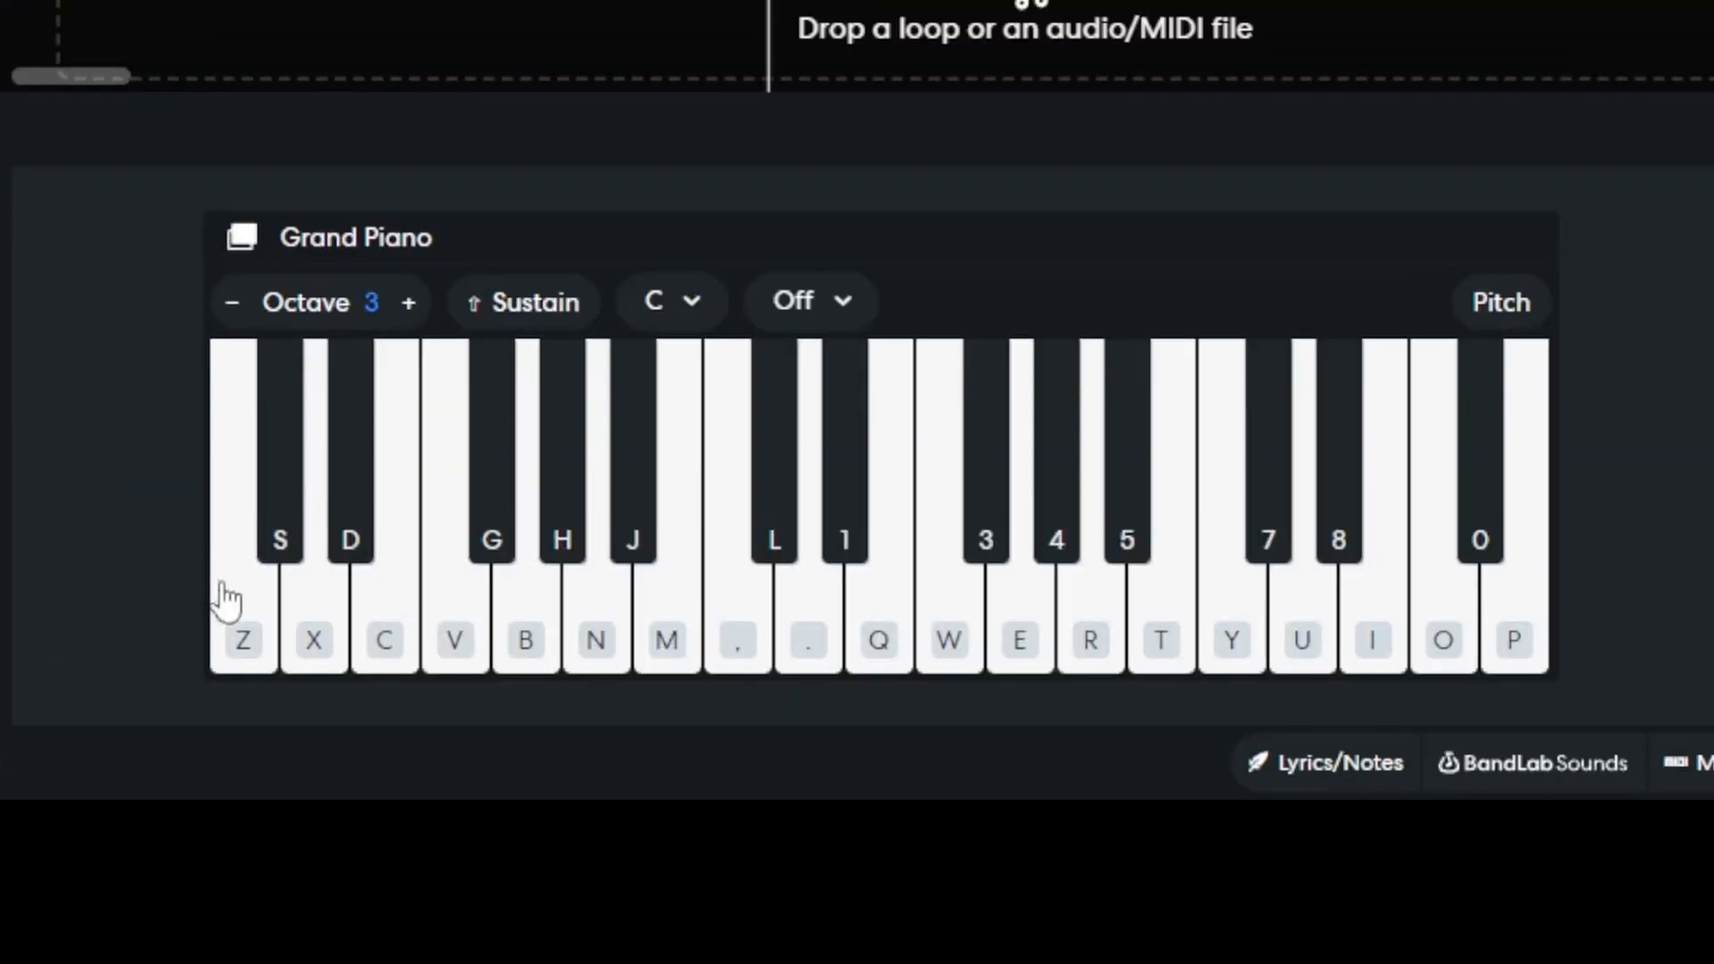
Display pitch names on the Grand Piano keyboard and play C♯3 and C♯4 to hear an octave difference.
click(1473, 318)
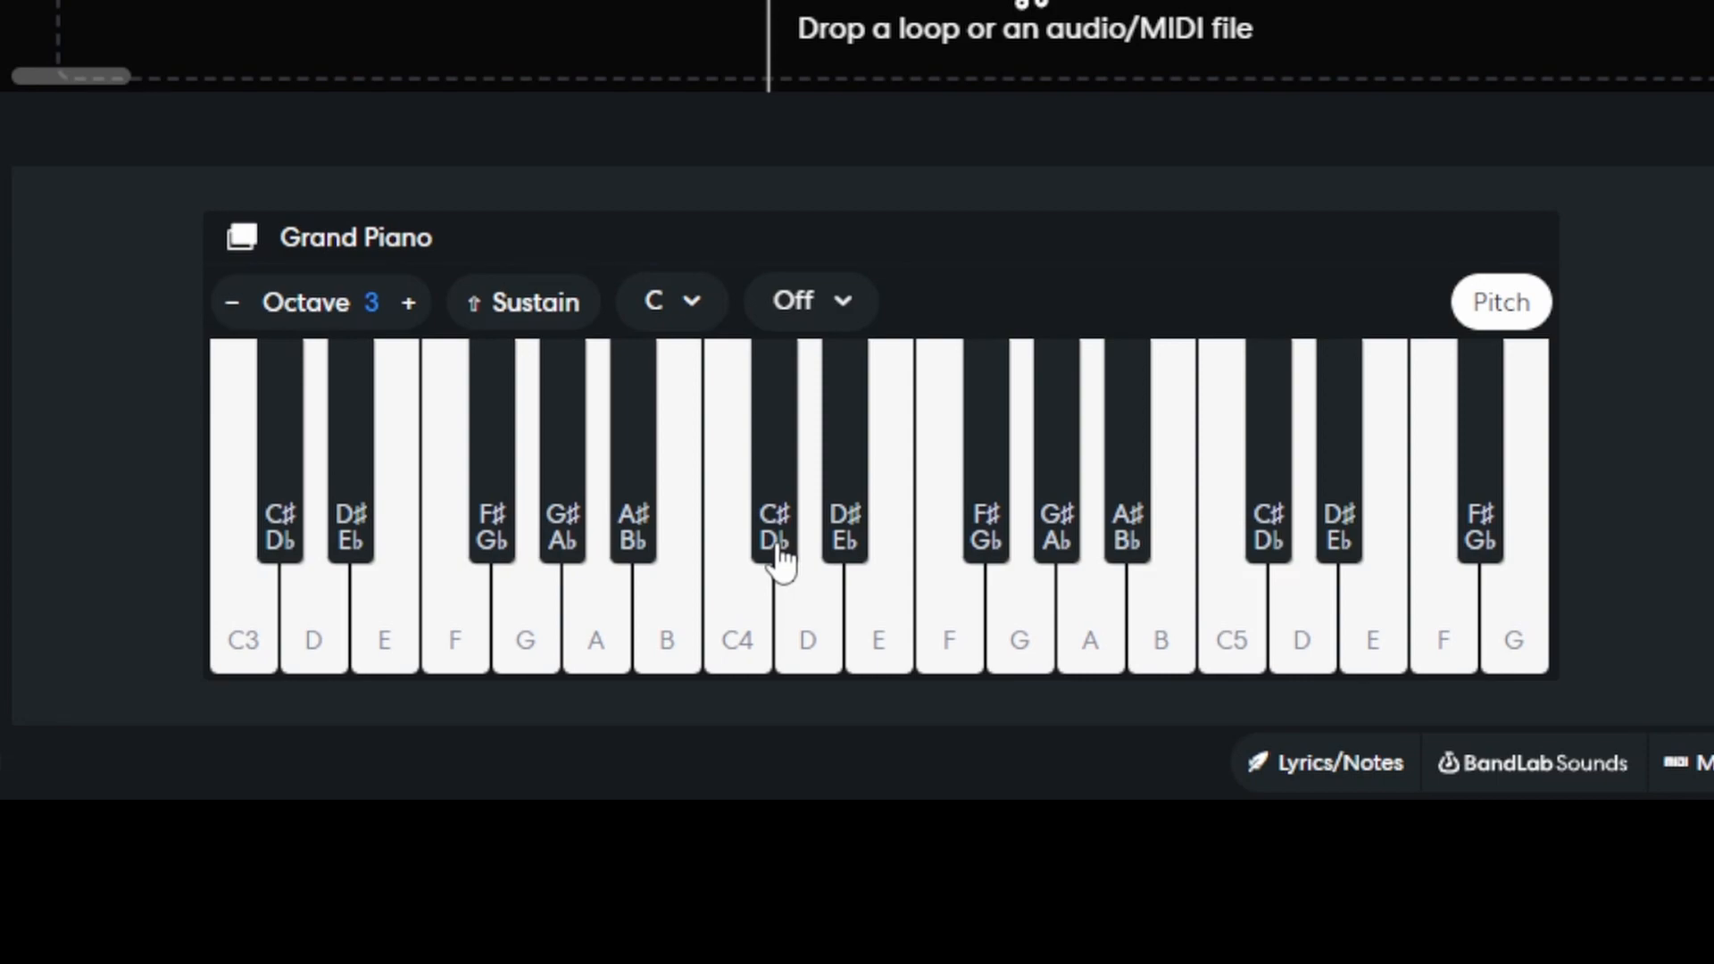
click(280, 544)
click(772, 546)
click(0, 763)
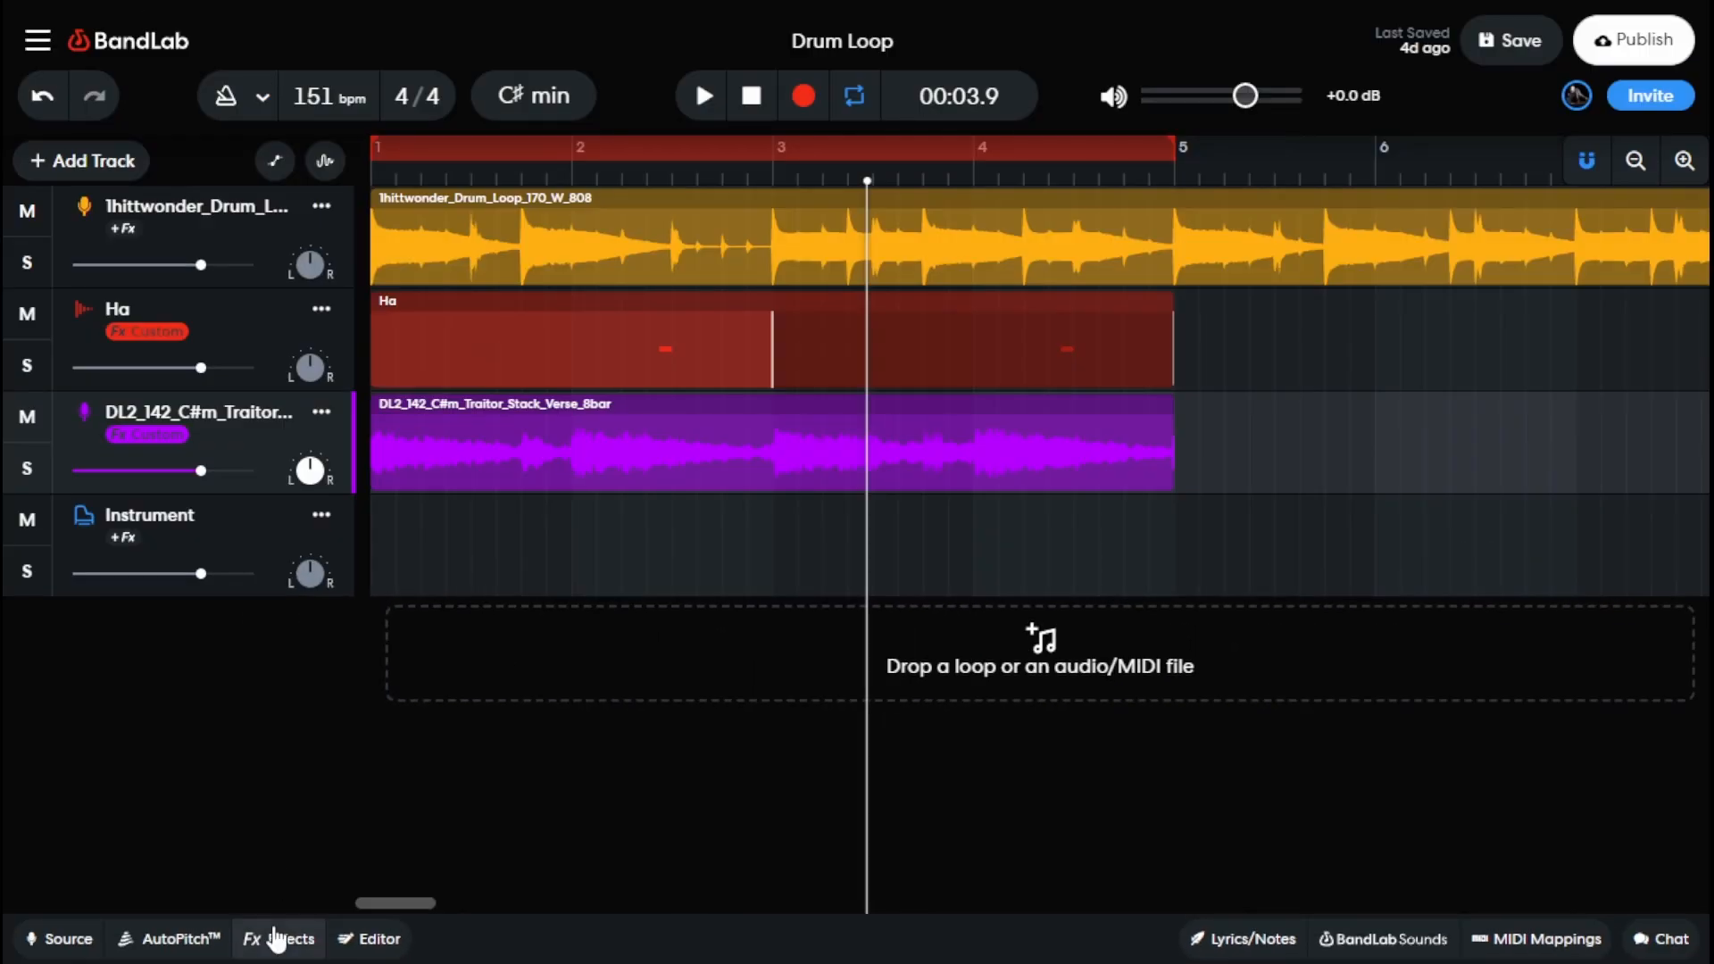
Lower the vocal track's Pitch Shifter Shift to its minimum and play the track soloed from the start.
click(279, 938)
drag(509, 746, 491, 727)
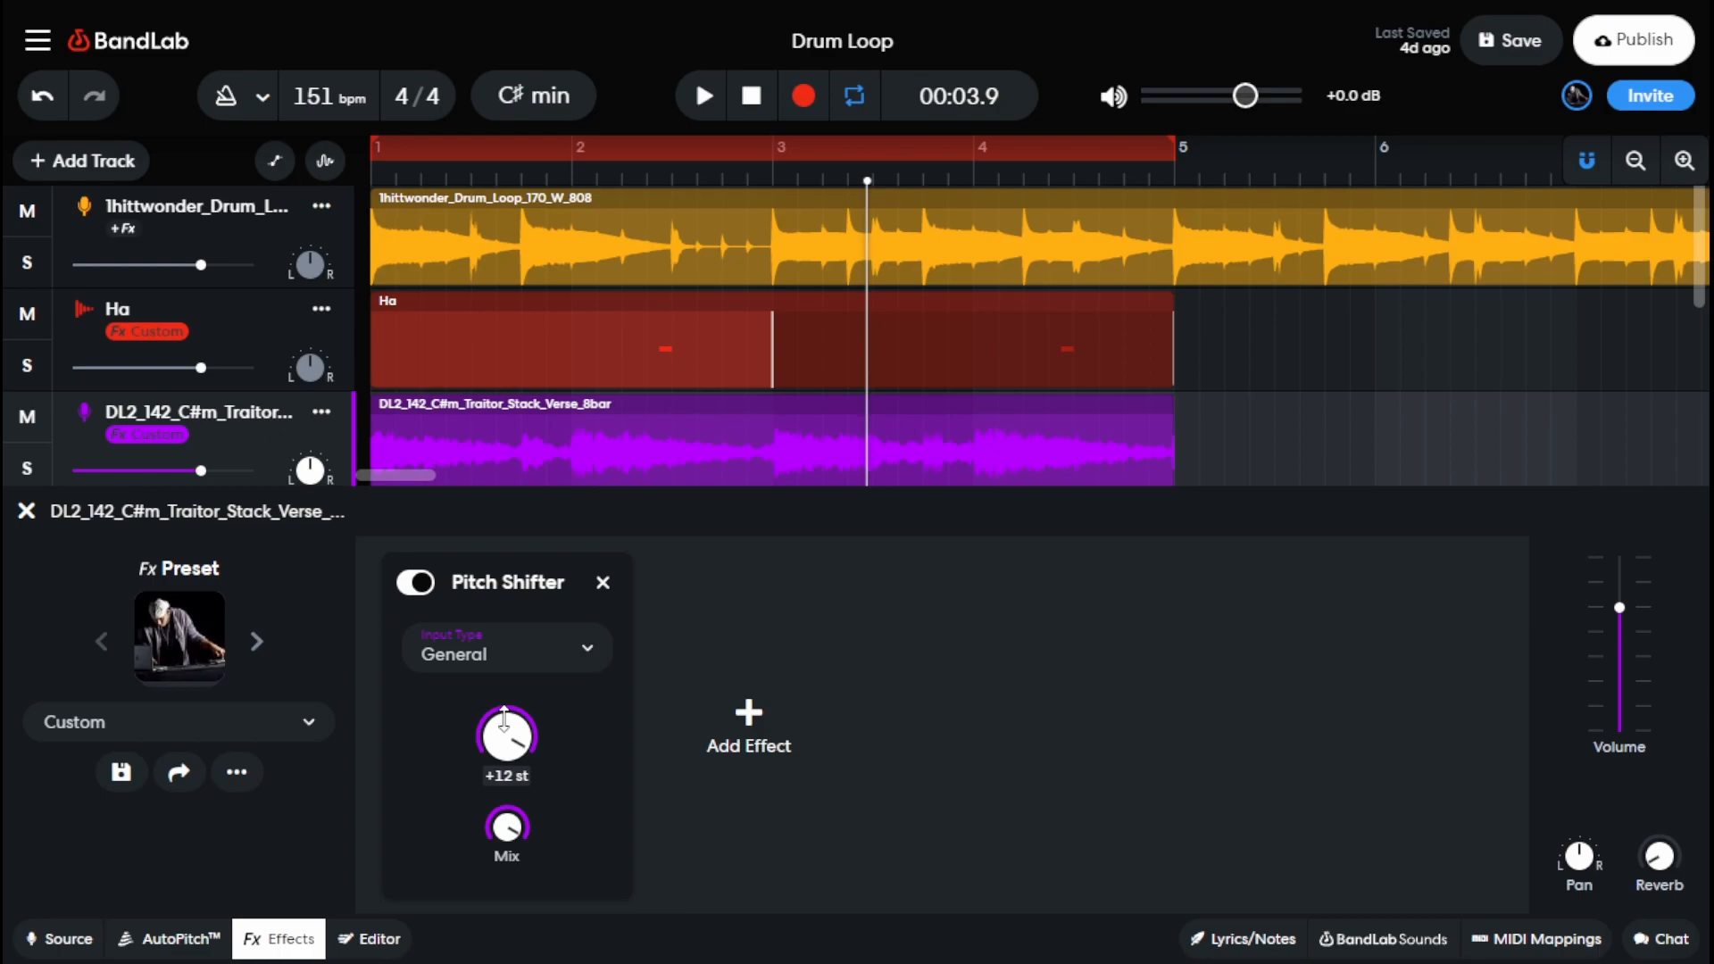
drag(504, 717, 538, 946)
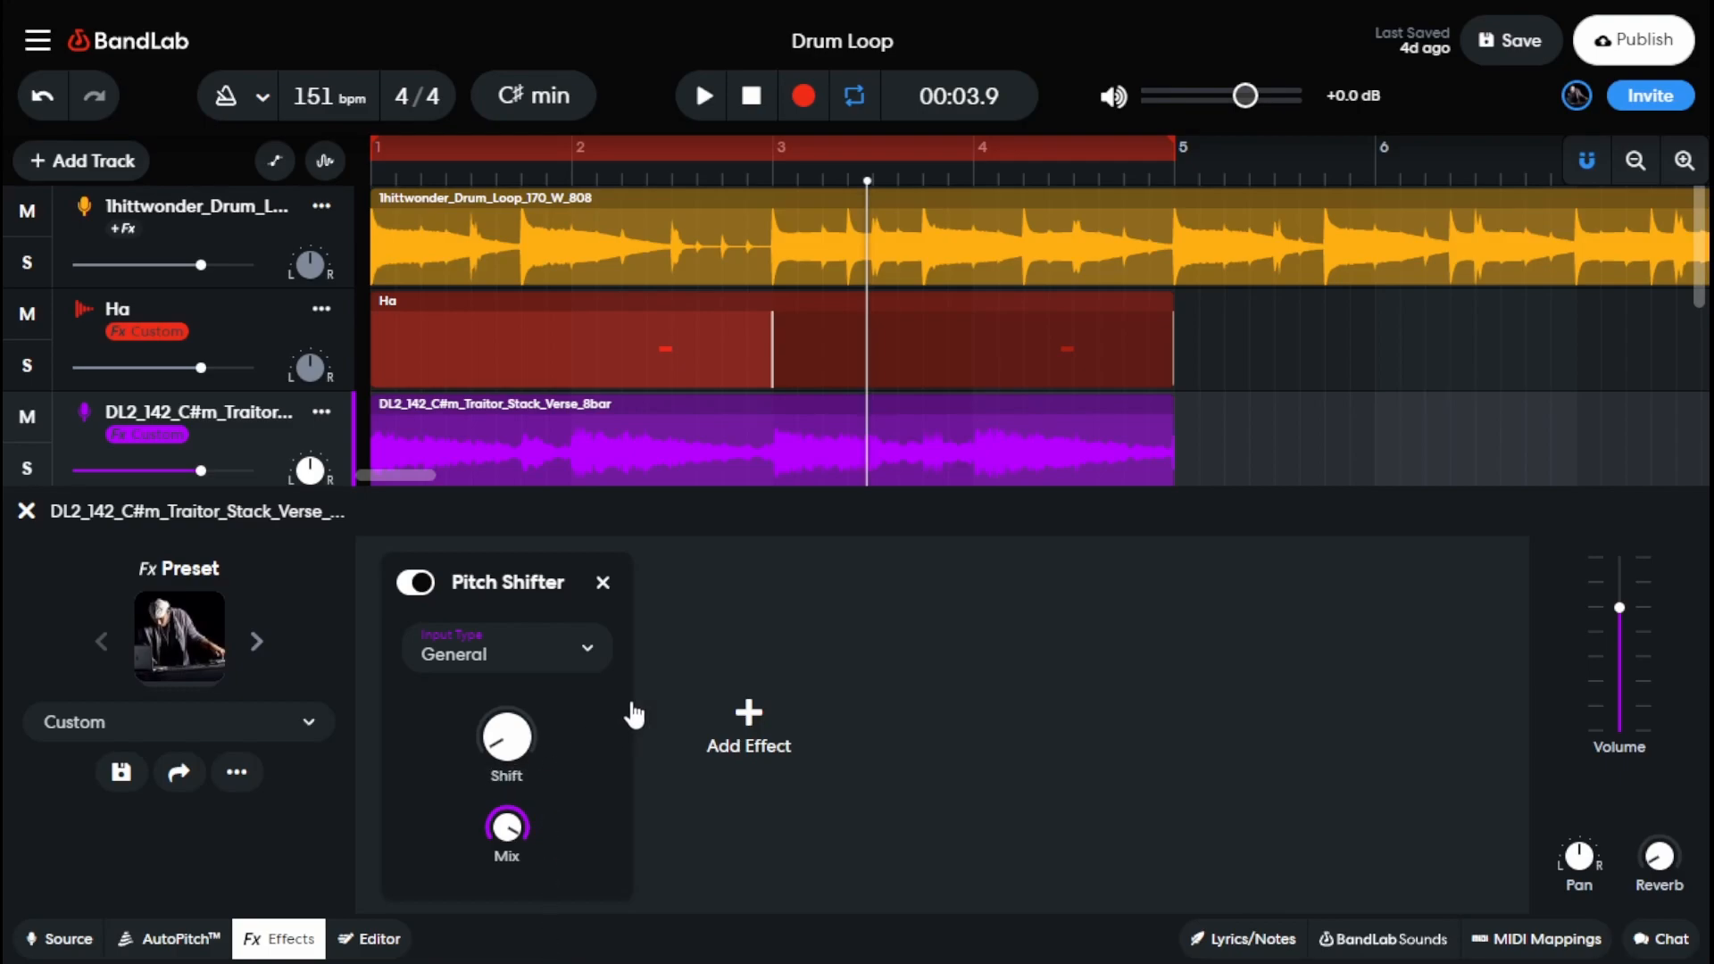
scroll(420, 418, down, 1)
click(751, 96)
click(704, 96)
key(s)
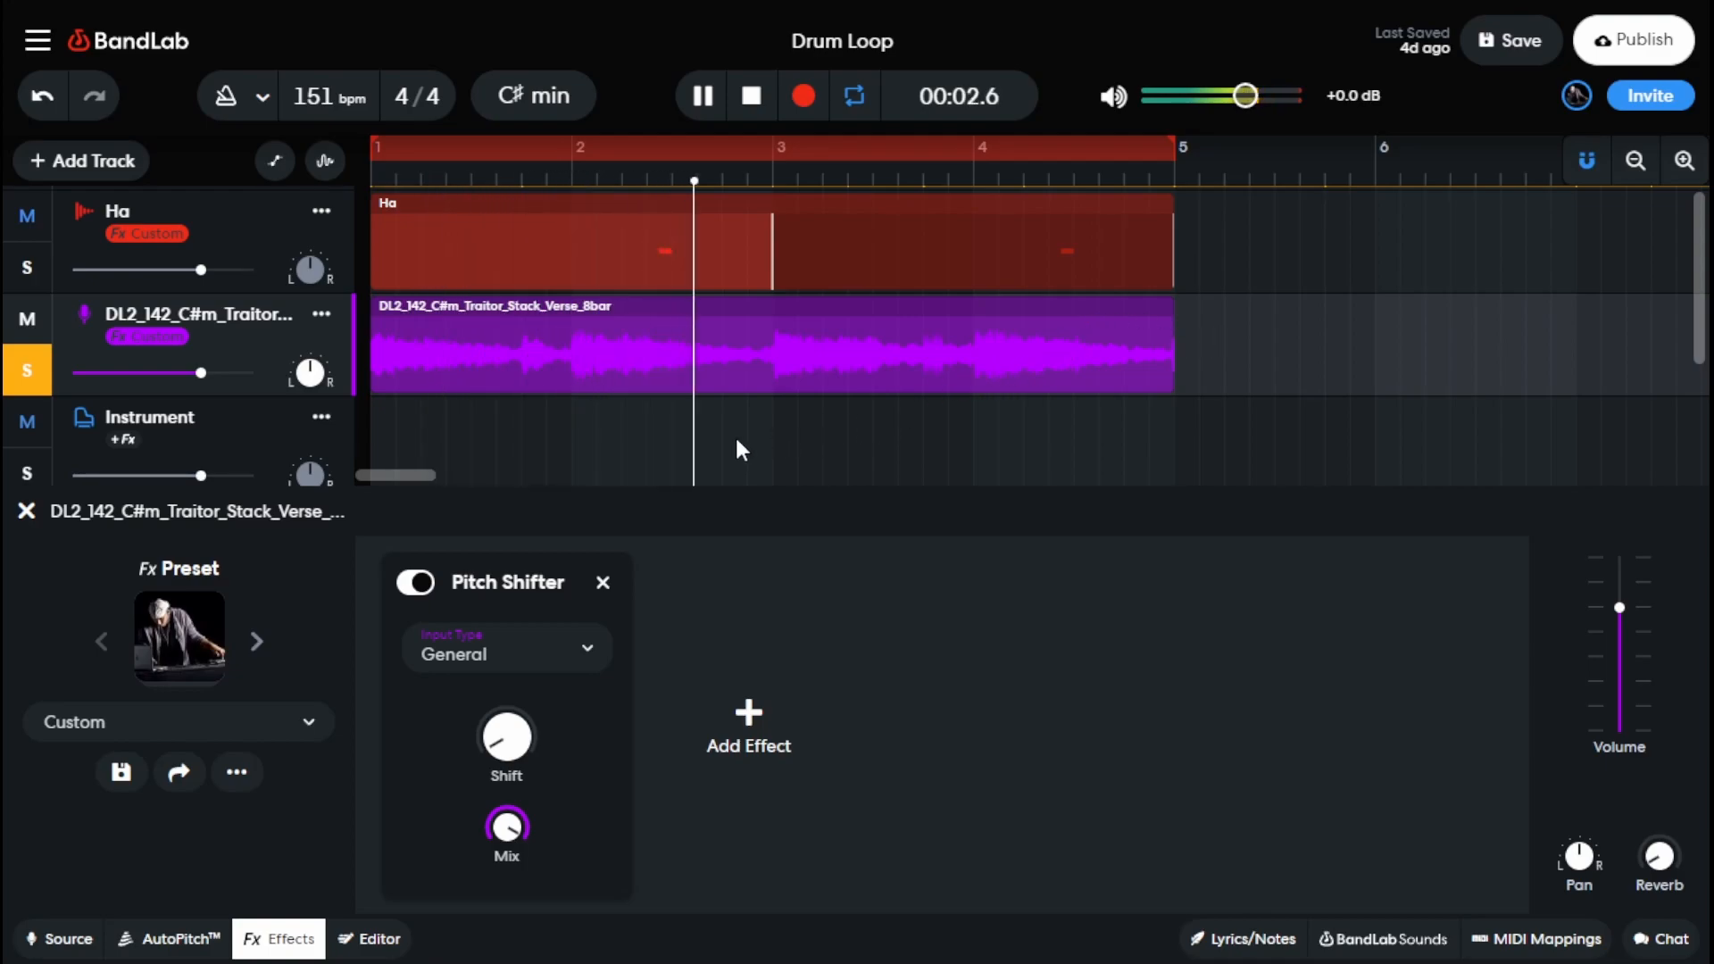
mouse_move(499, 836)
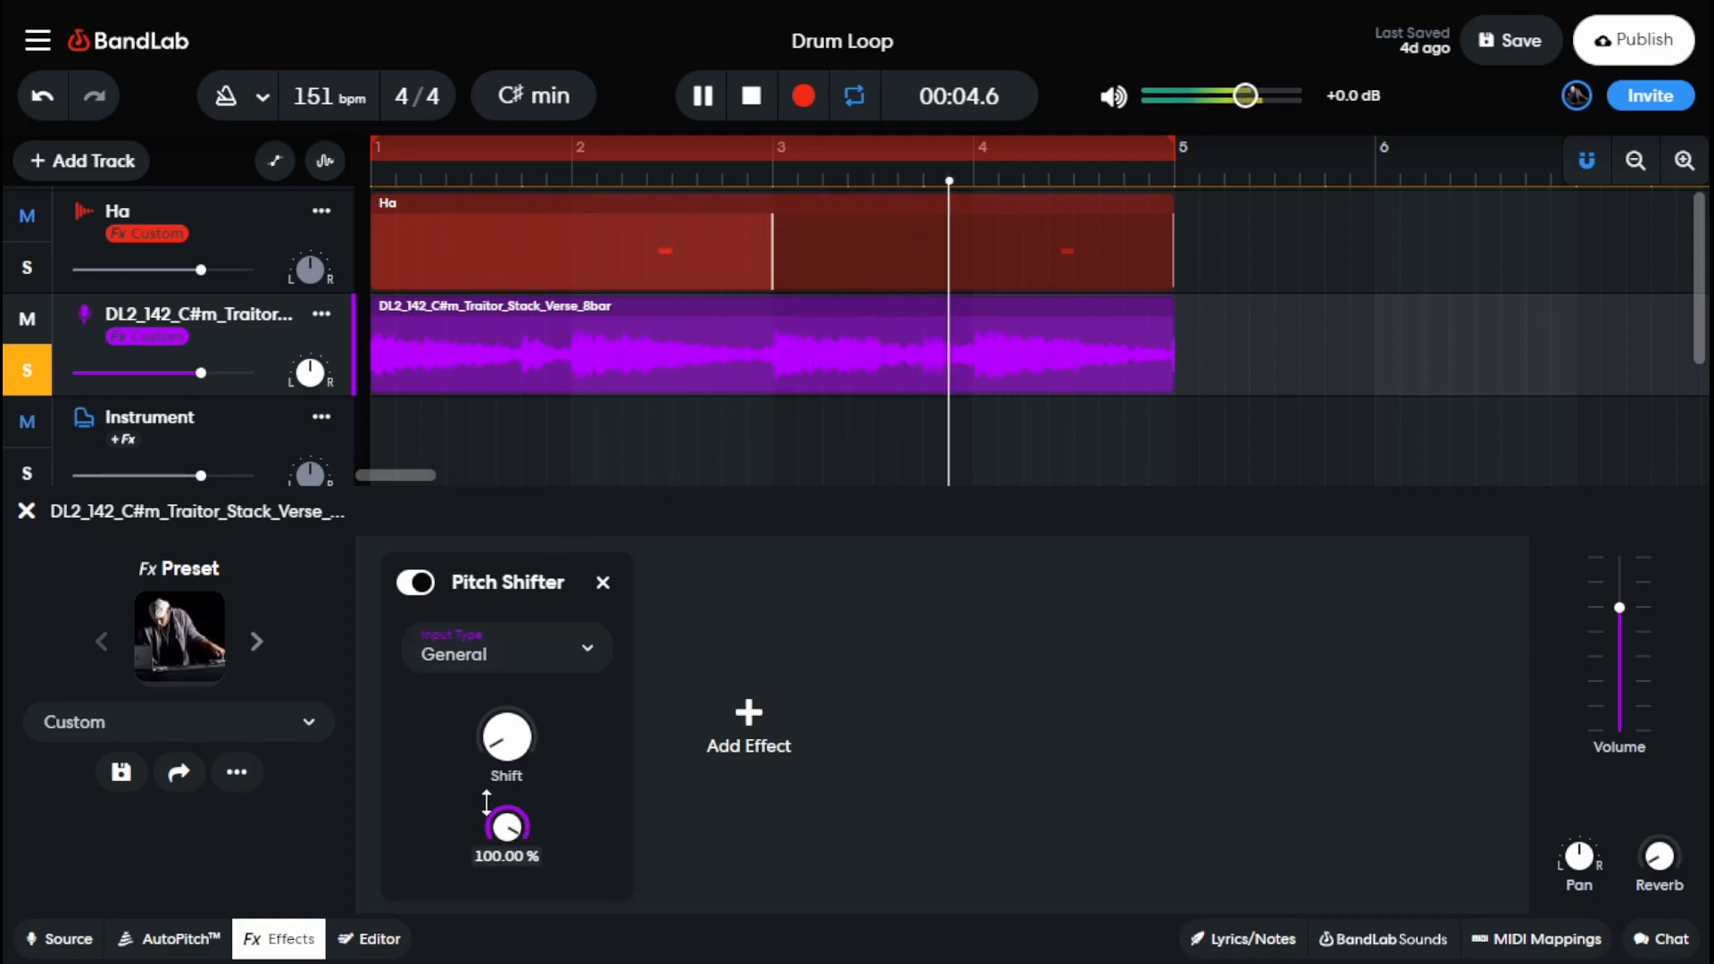
click(752, 99)
Set the vocal track's Pitch Shifter Shift to +12 semitones and reduce its Mix to about half.
drag(506, 739, 618, 705)
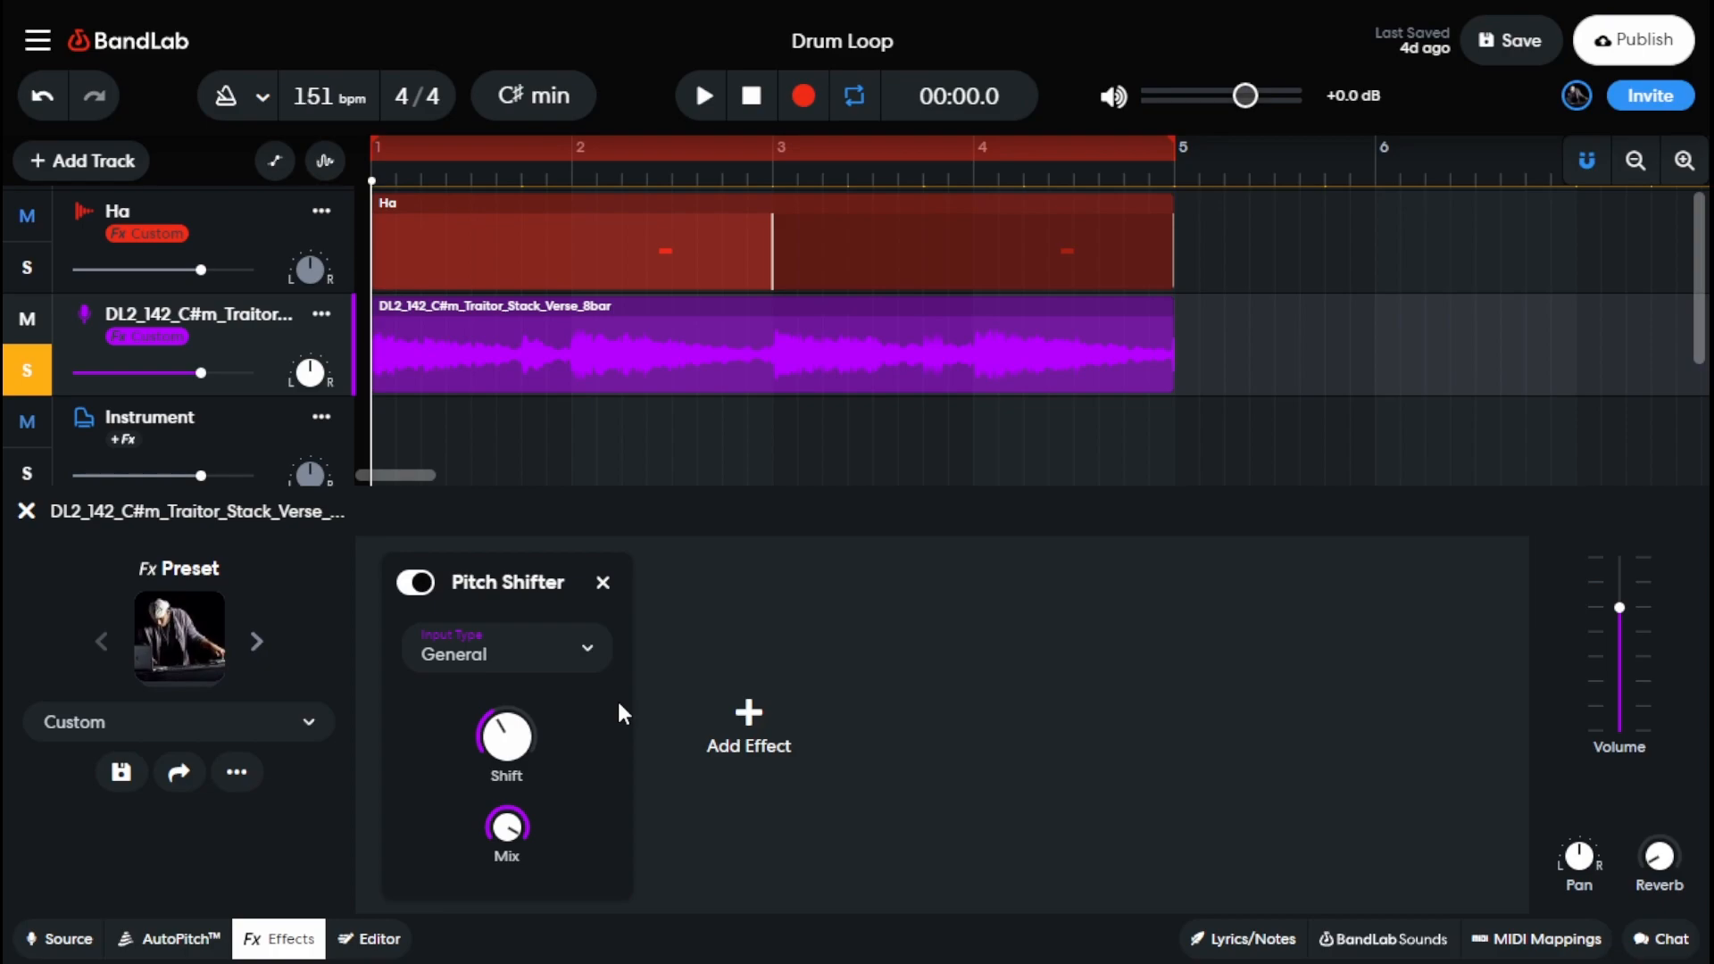
drag(506, 827, 514, 884)
drag(515, 951, 515, 848)
drag(493, 829, 509, 954)
drag(534, 745, 467, 237)
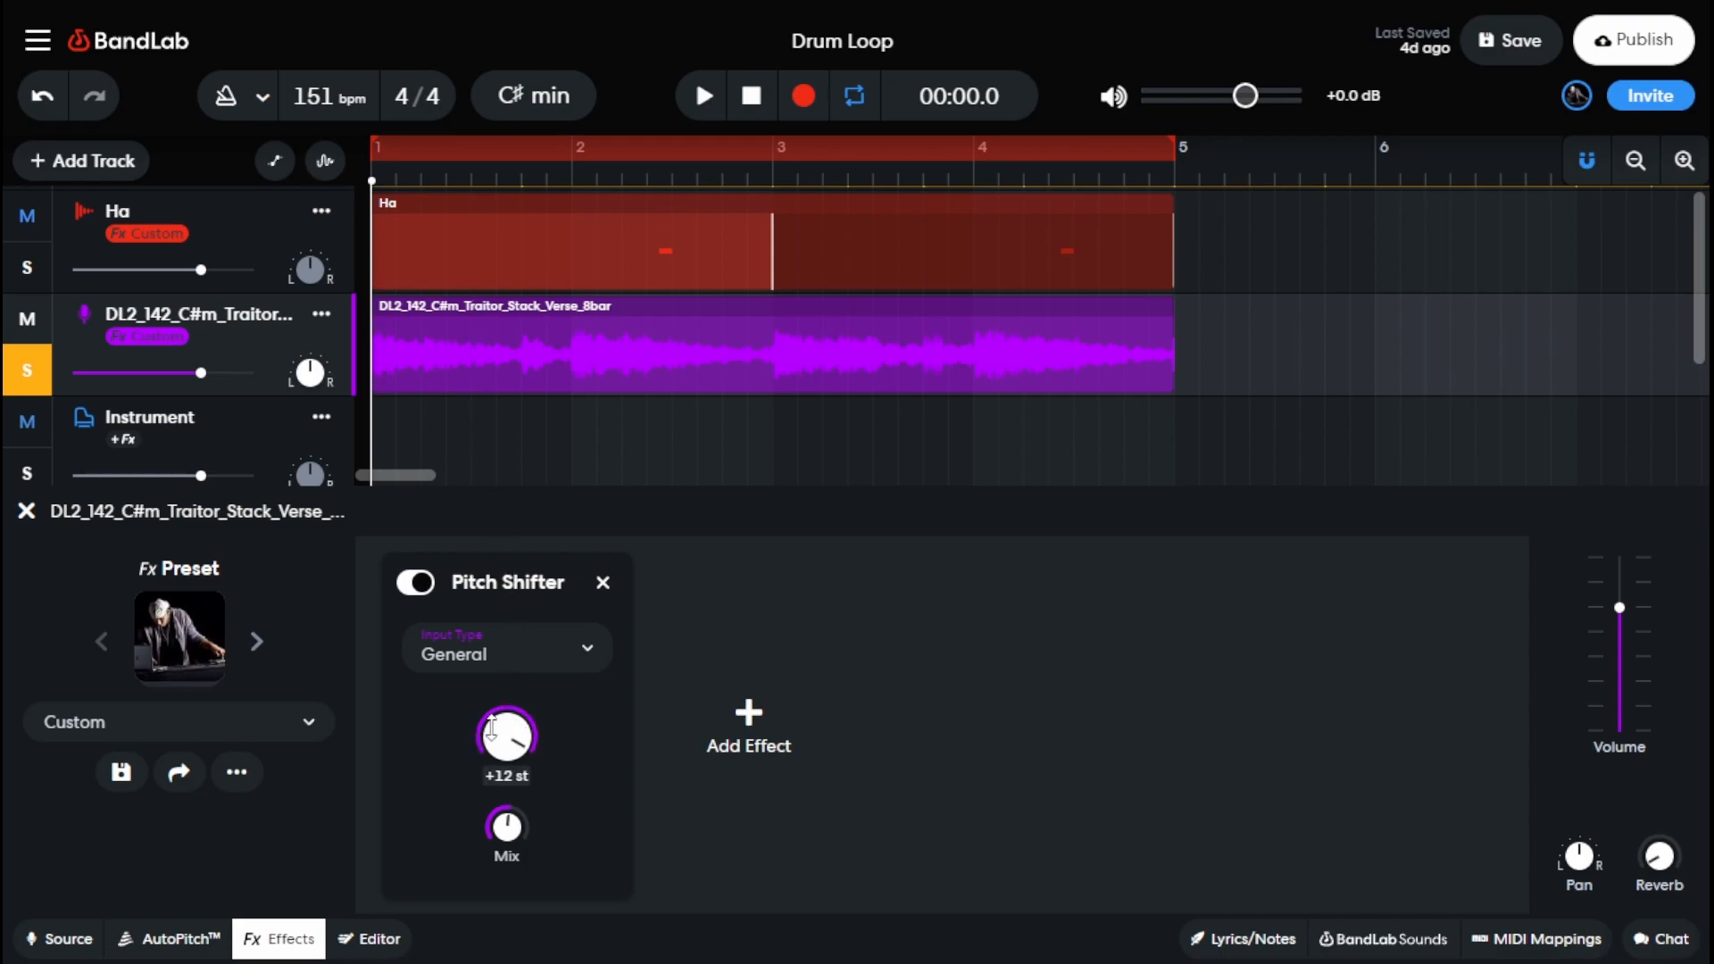
click(522, 415)
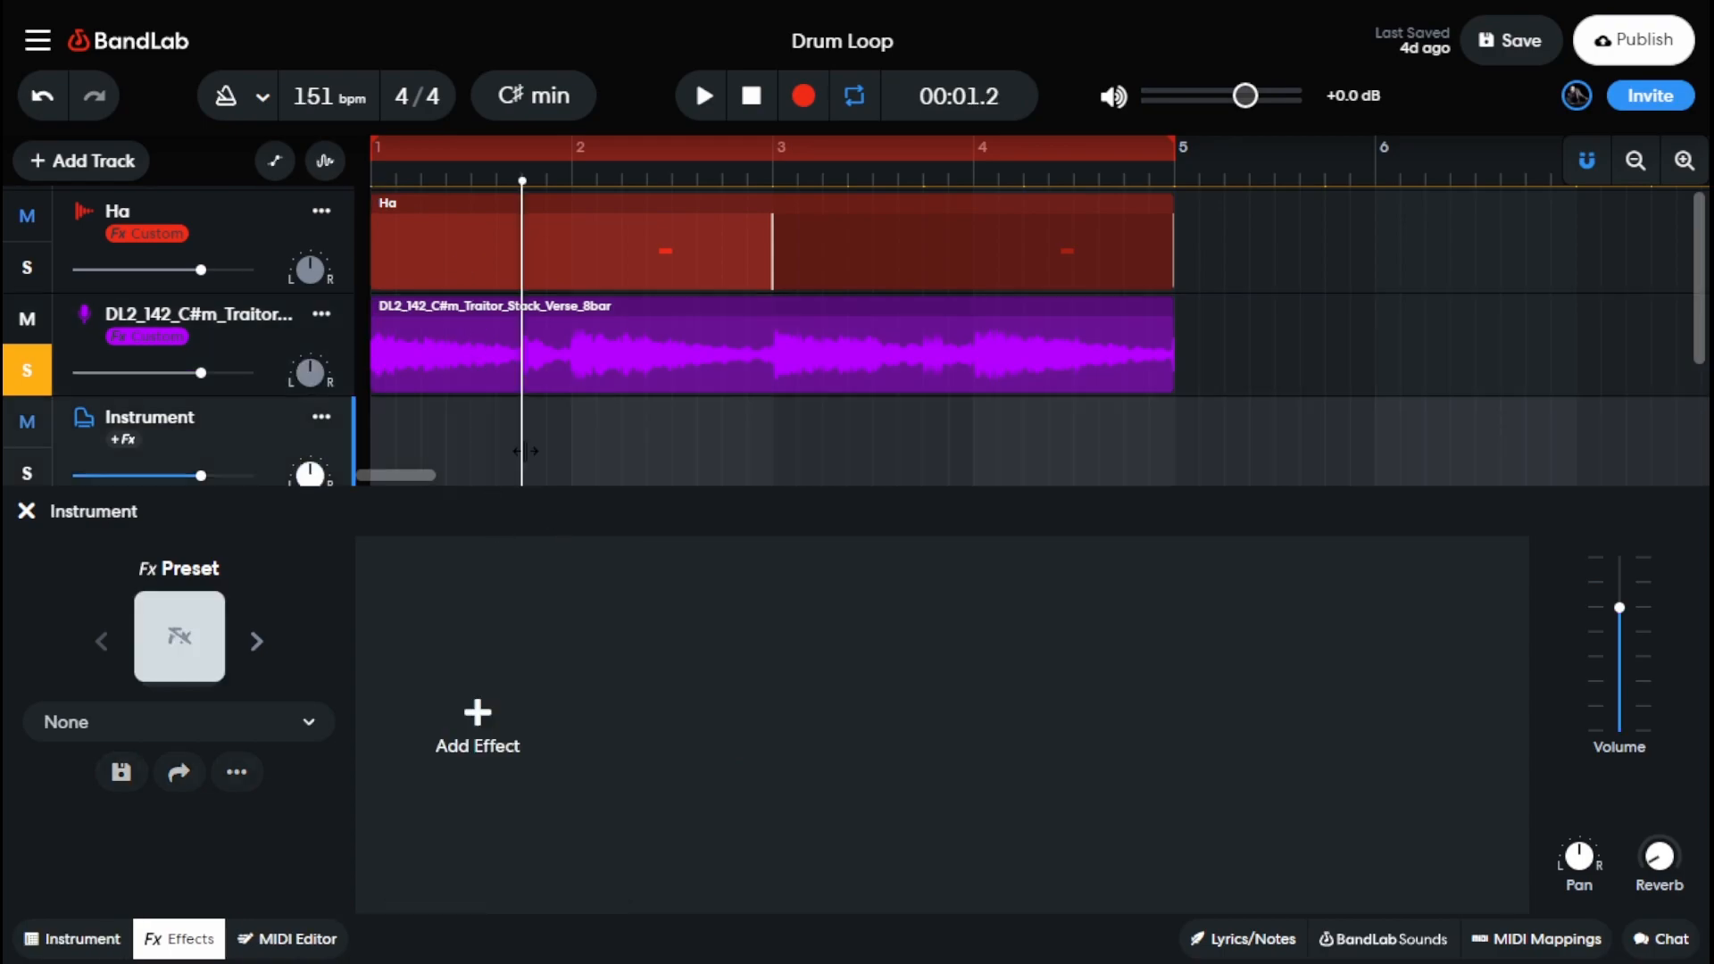
click(486, 347)
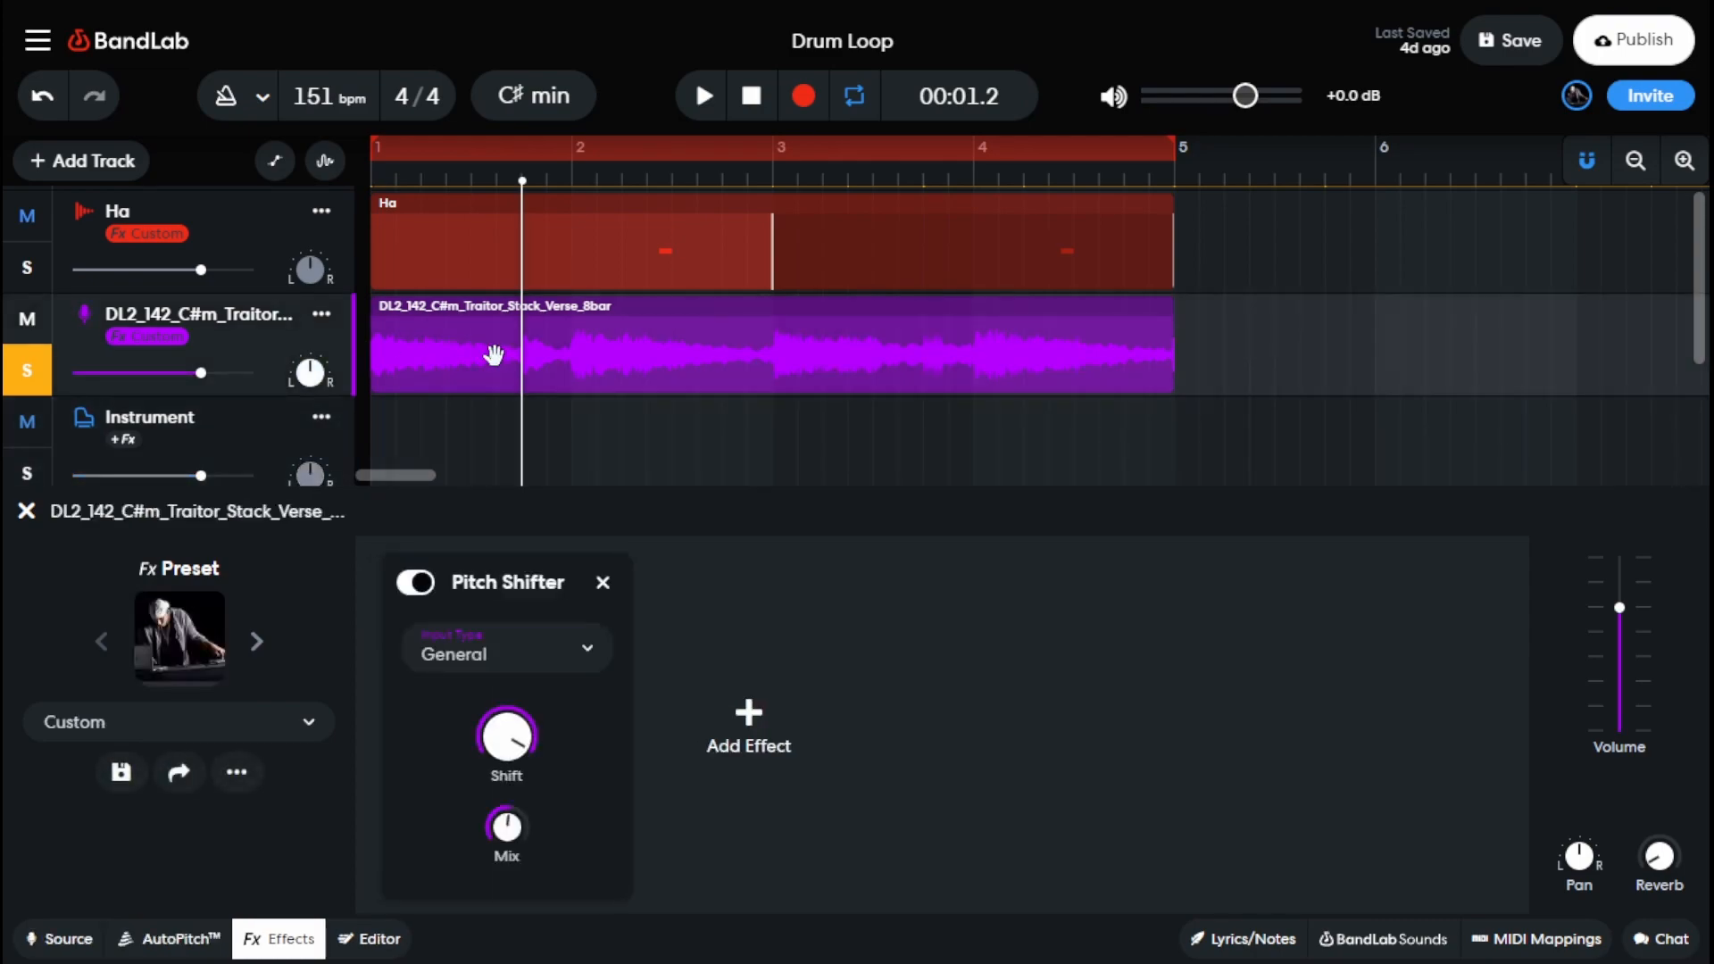
drag(522, 839, 502, 825)
mouse_move(505, 747)
Play the soloed vocal loop from the start to hear the shifted pitch blended with the original.
click(751, 96)
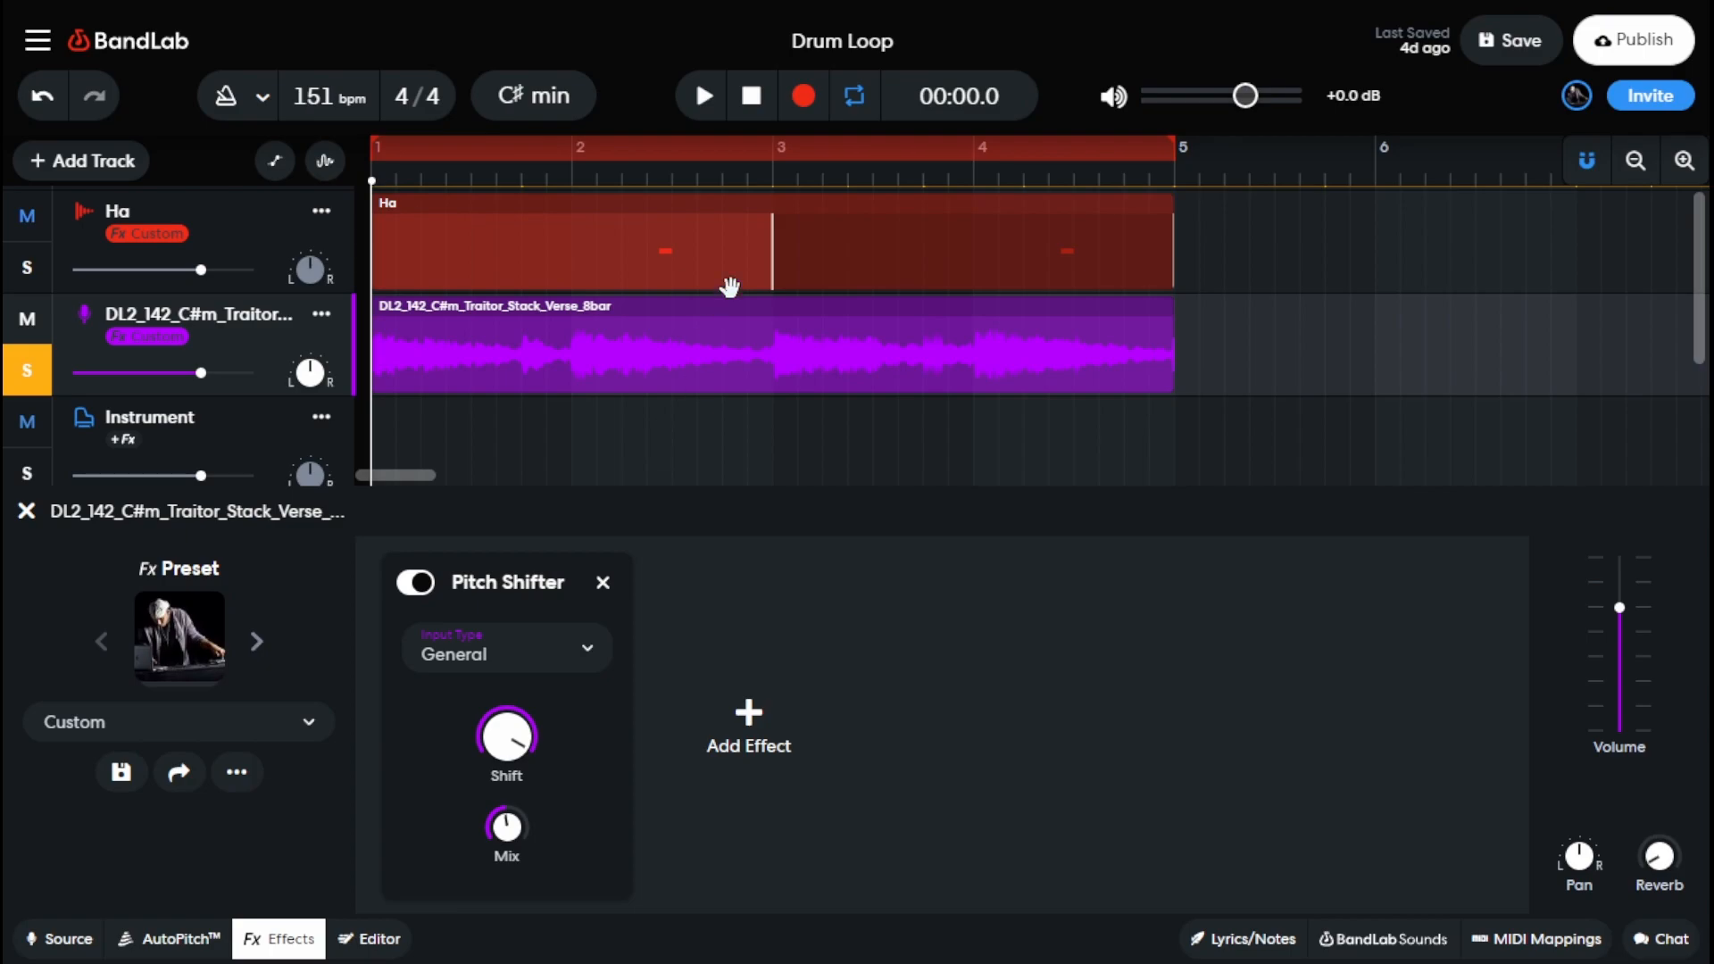
click(712, 114)
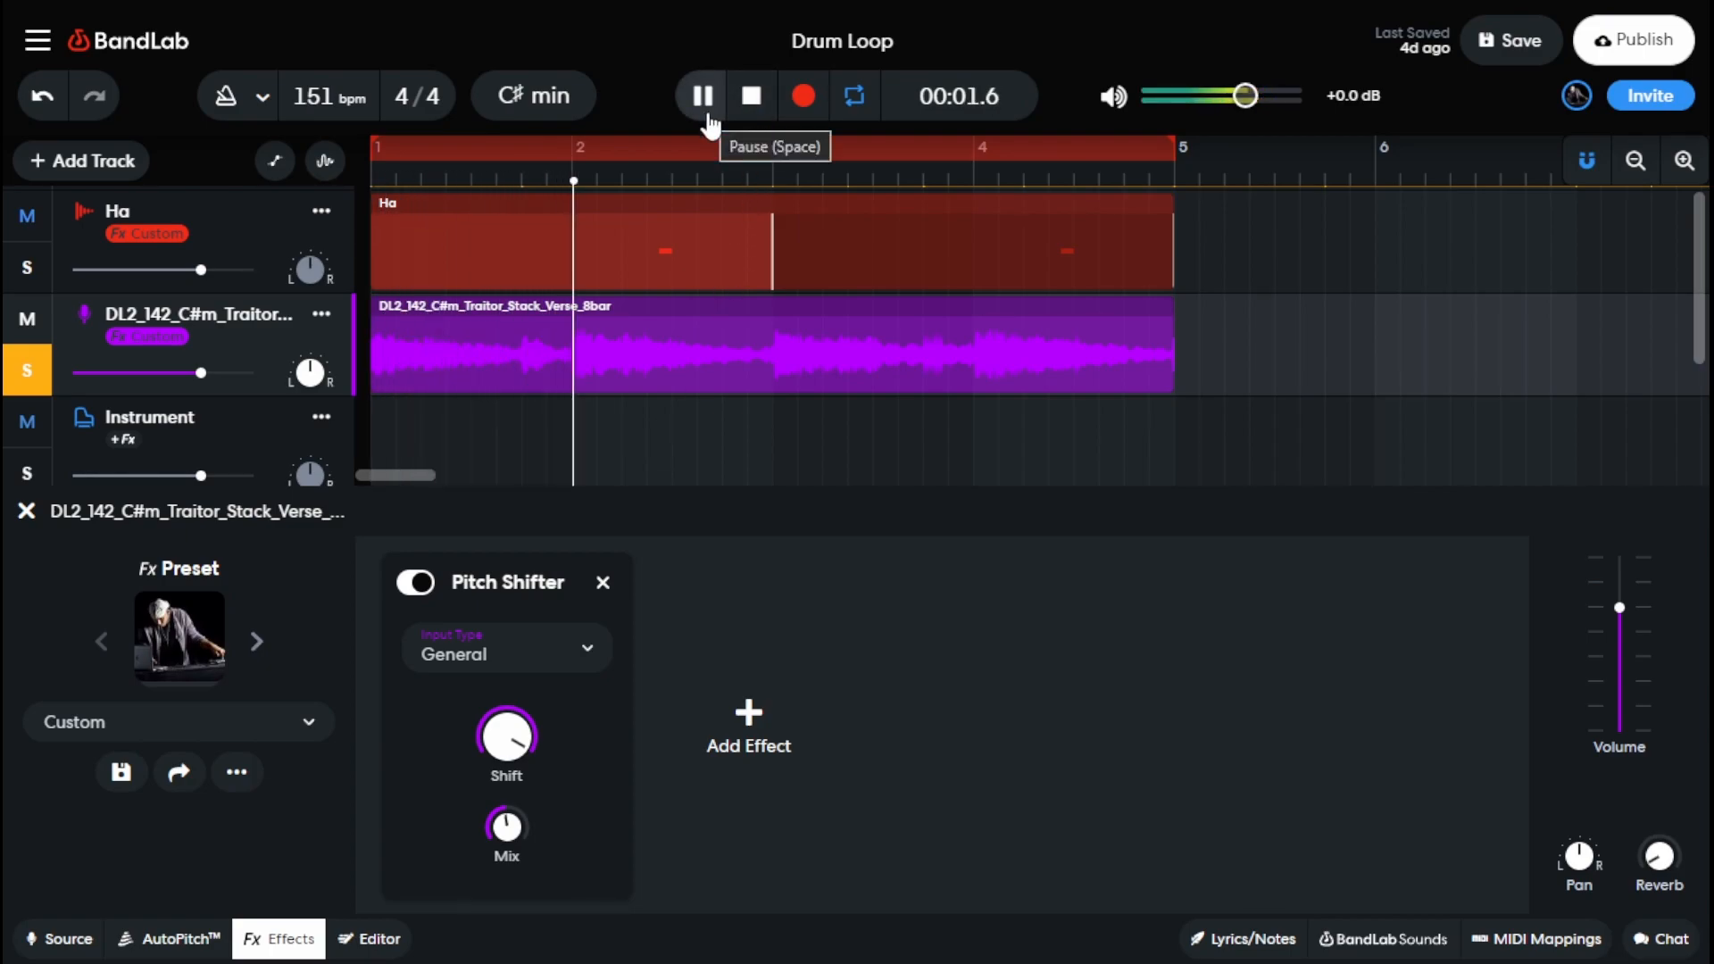
click(753, 97)
click(808, 406)
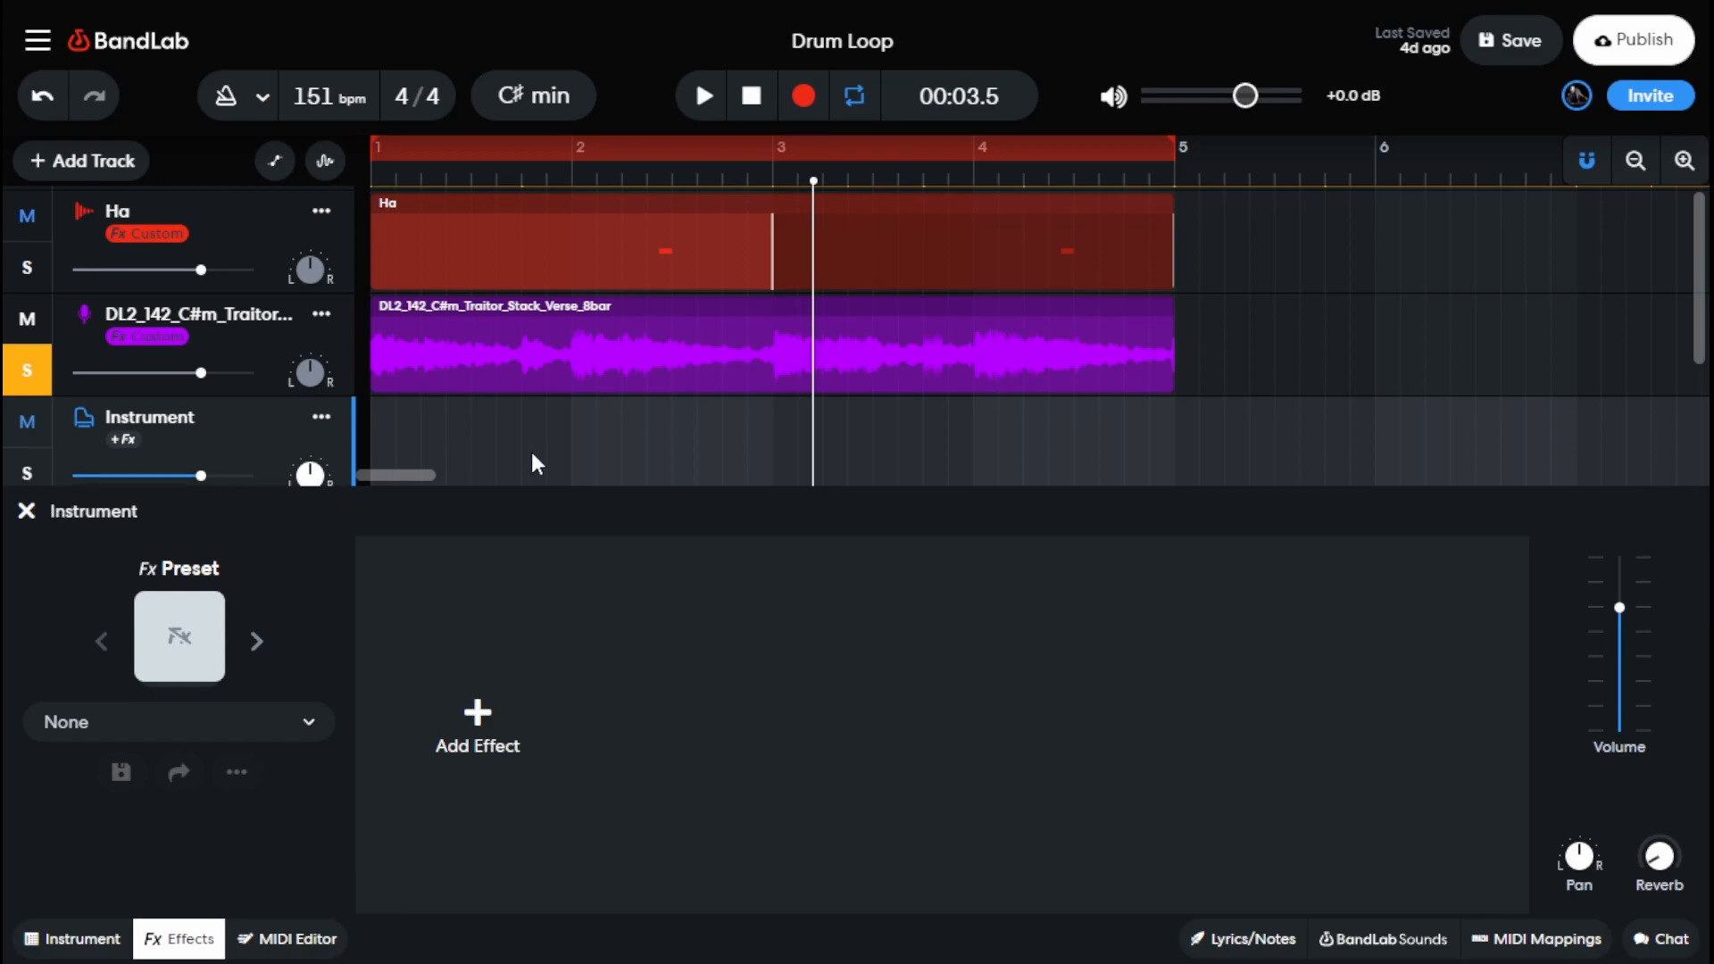
mouse_move(417, 478)
mouse_down()
mouse_move(434, 489)
mouse_move(413, 475)
mouse_up()
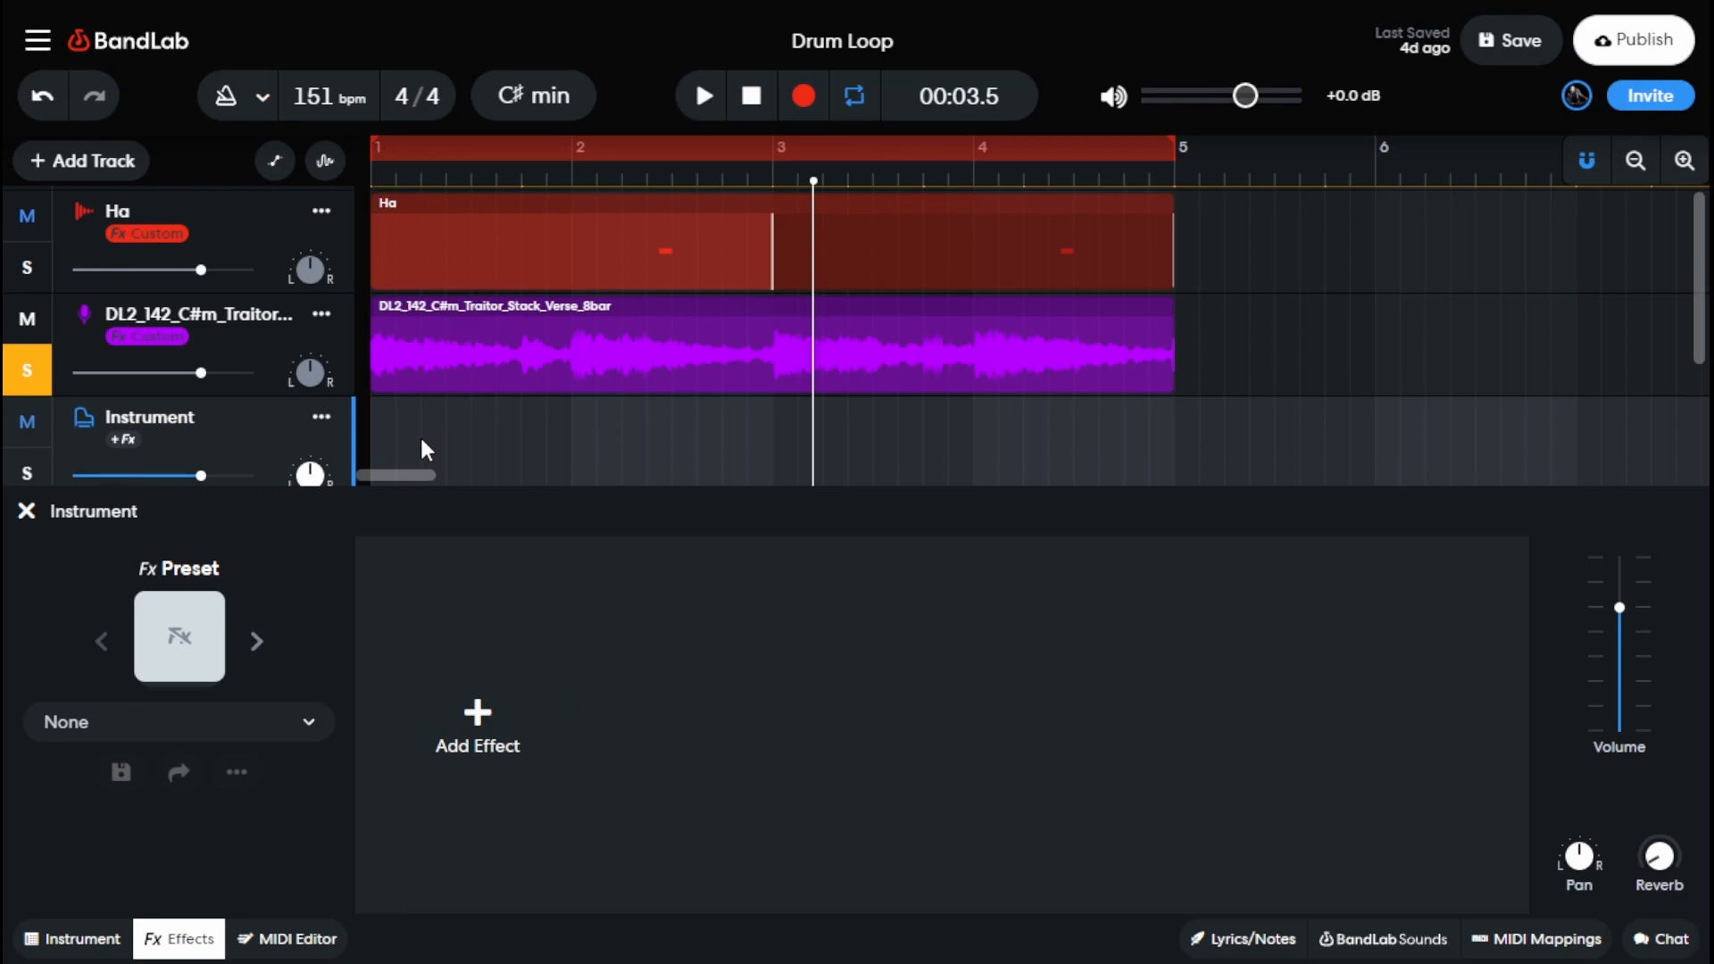